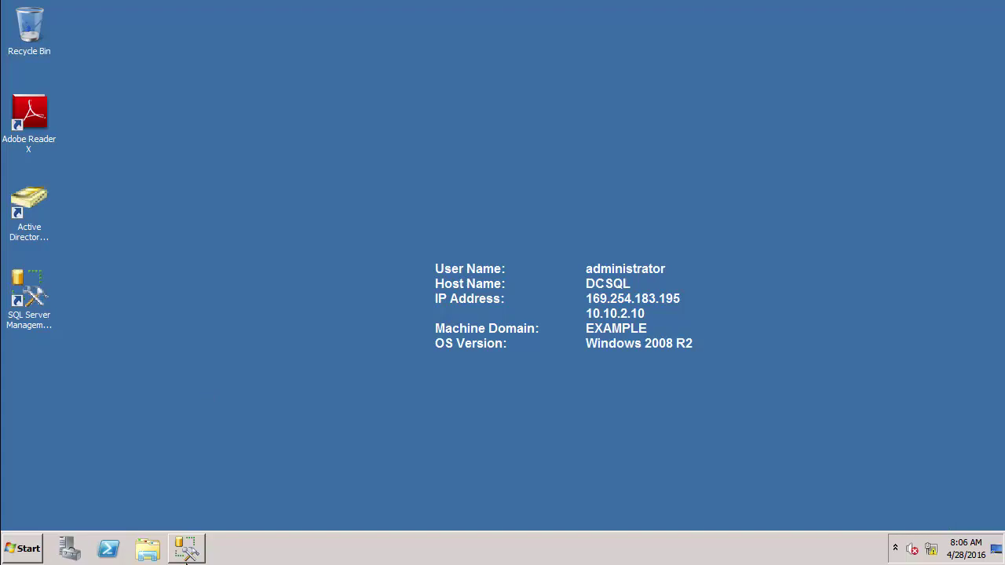
- Switch to SQL Server Management Studio and examine the tables of the EnterpriseVaultDirectory database, widening the object tree to read their names
{"action": "left_click", "coordinate": [187, 550]}
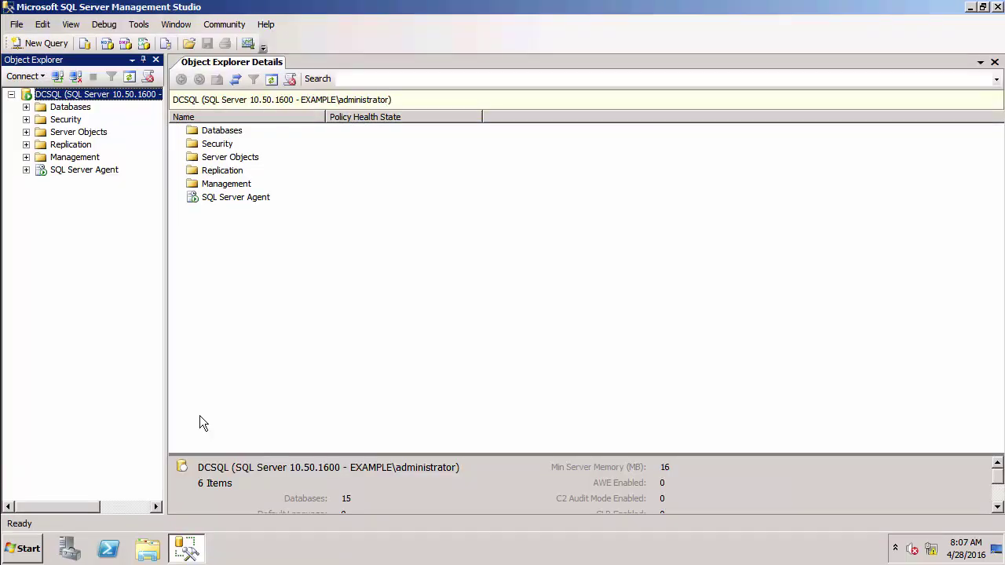
{"action": "left_click", "coordinate": [26, 107]}
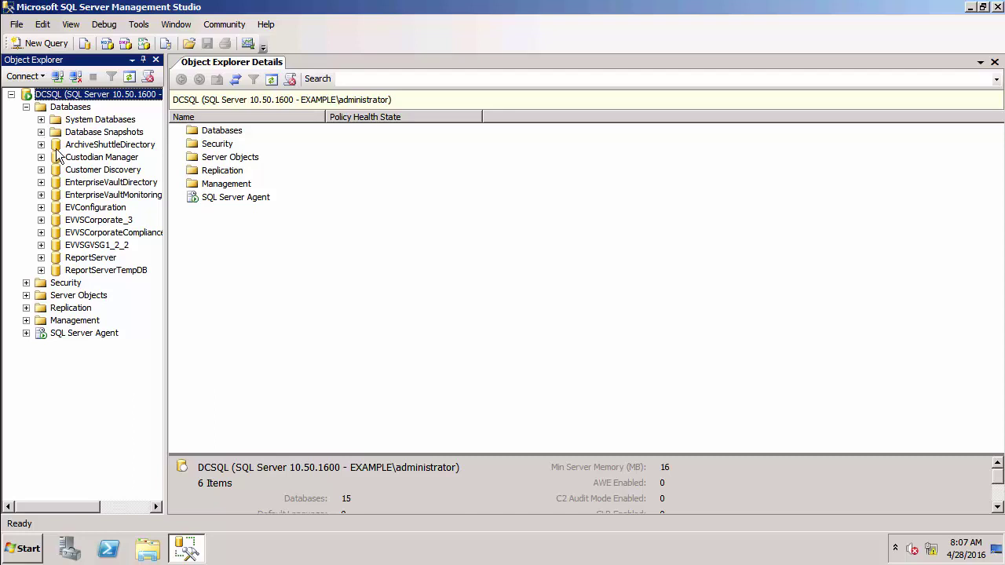
{"action": "left_click", "coordinate": [81, 186]}
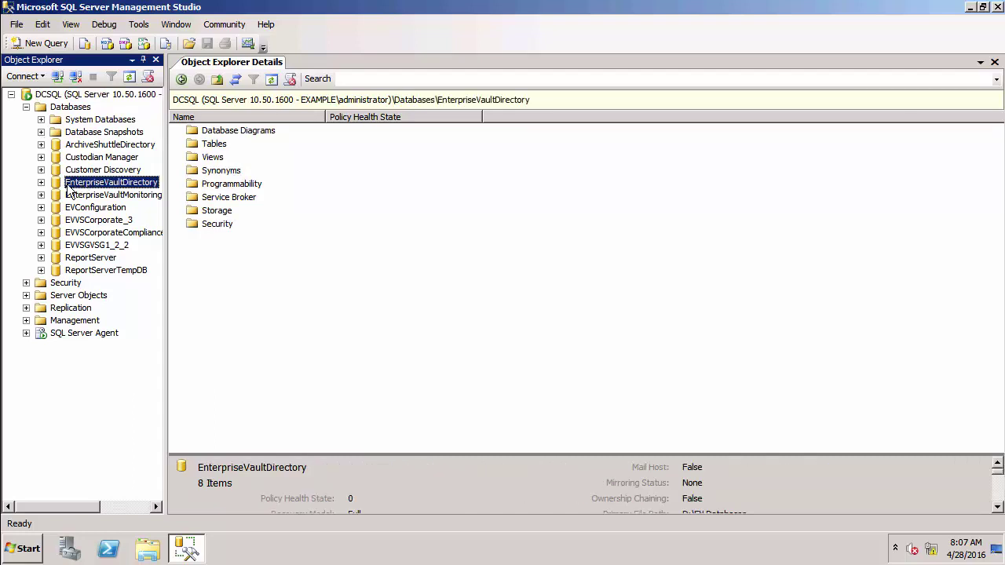
{"action": "left_click", "coordinate": [41, 183]}
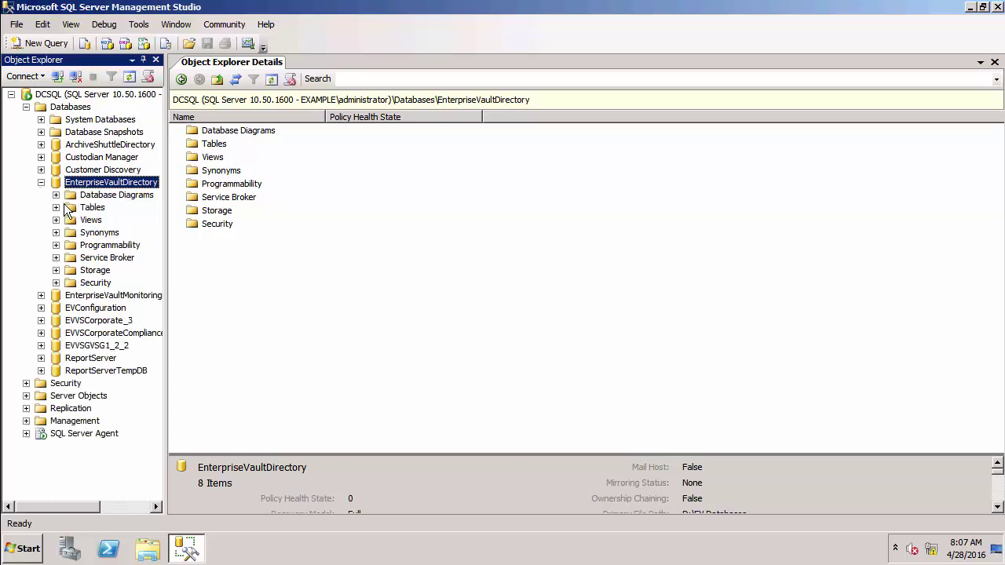
{"action": "left_click", "coordinate": [72, 208]}
{"action": "left_click", "coordinate": [56, 207]}
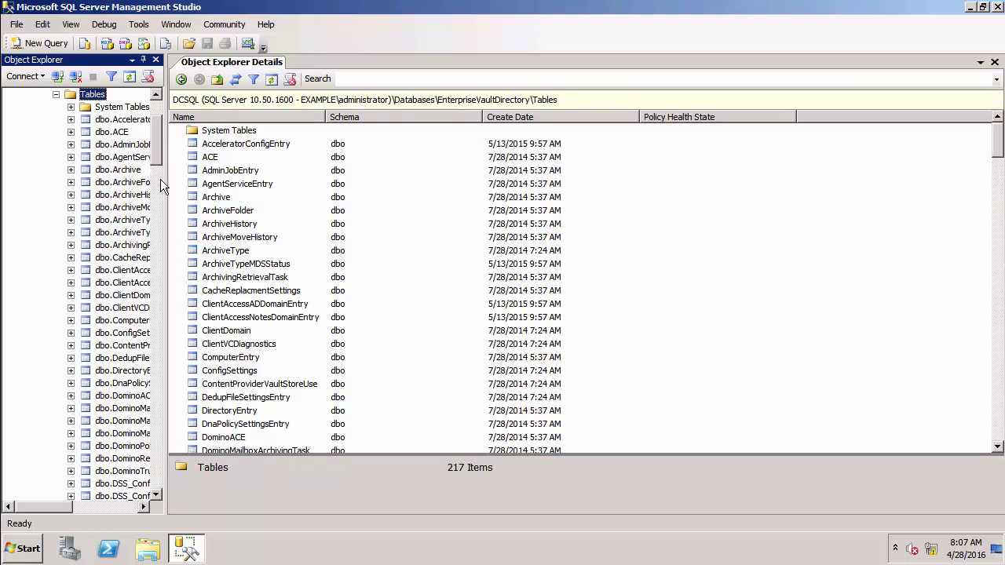
{"action": "left_click_drag", "start_coordinate": [163, 182], "coordinate": [217, 180]}
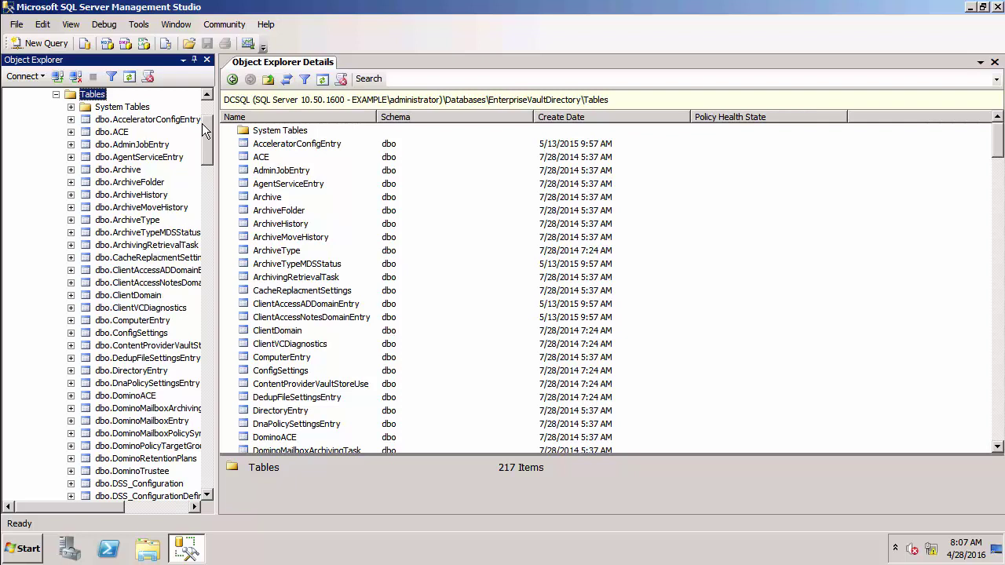
{"action": "left_click_drag", "start_coordinate": [201, 124], "coordinate": [201, 109]}
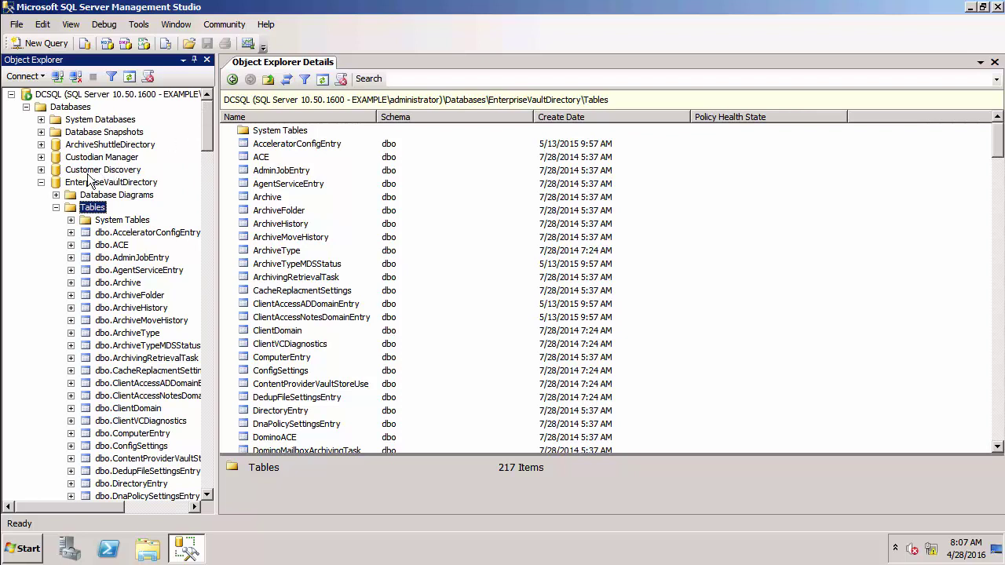
- Collapse EnterpriseVaultDirectory and view the vault store databases EVVSGVSG1_2_2 and EVVSCorporateCompliance_1
{"action": "left_click", "coordinate": [41, 183]}
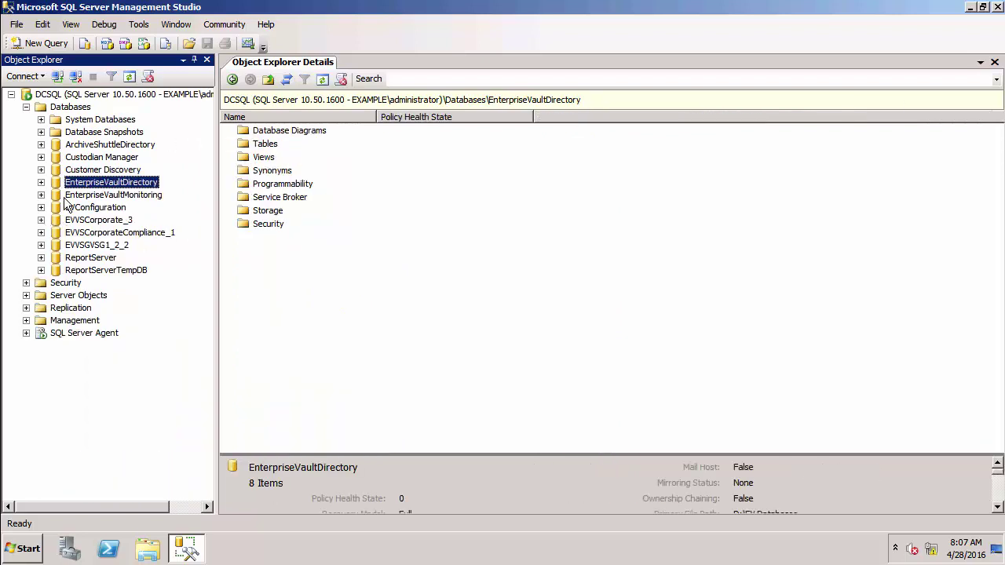
{"action": "left_click", "coordinate": [70, 249]}
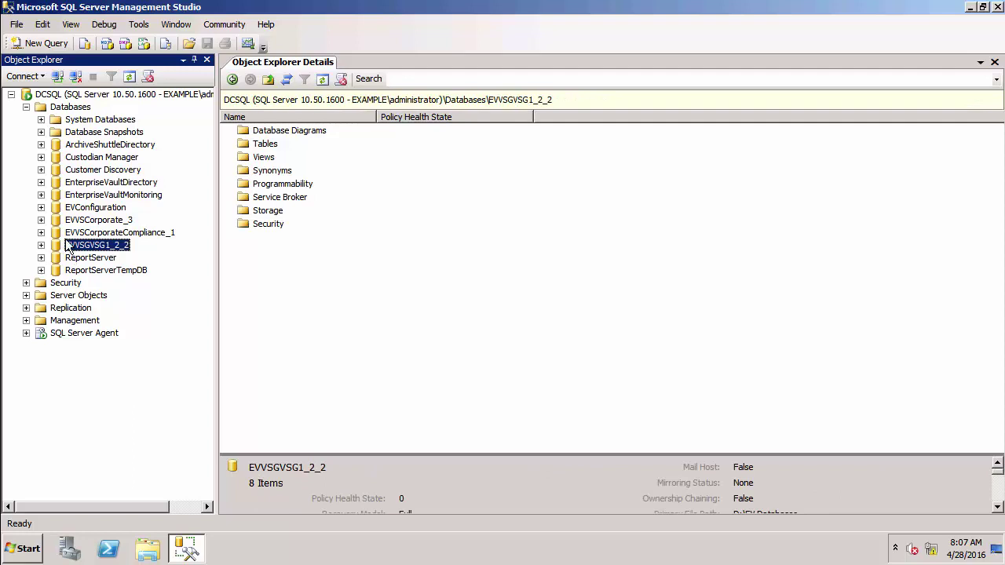
{"action": "left_click", "coordinate": [76, 234]}
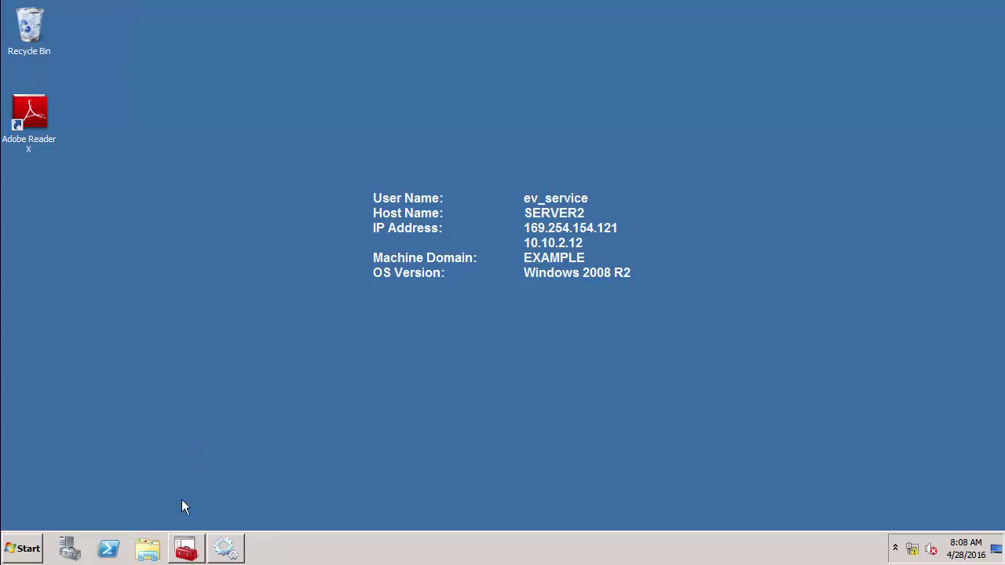
- Switch to the Services console on SERVER2 and review each Enterprise Vault service's description, from Admin Service through Task Controller Service
{"action": "left_click", "coordinate": [225, 550]}
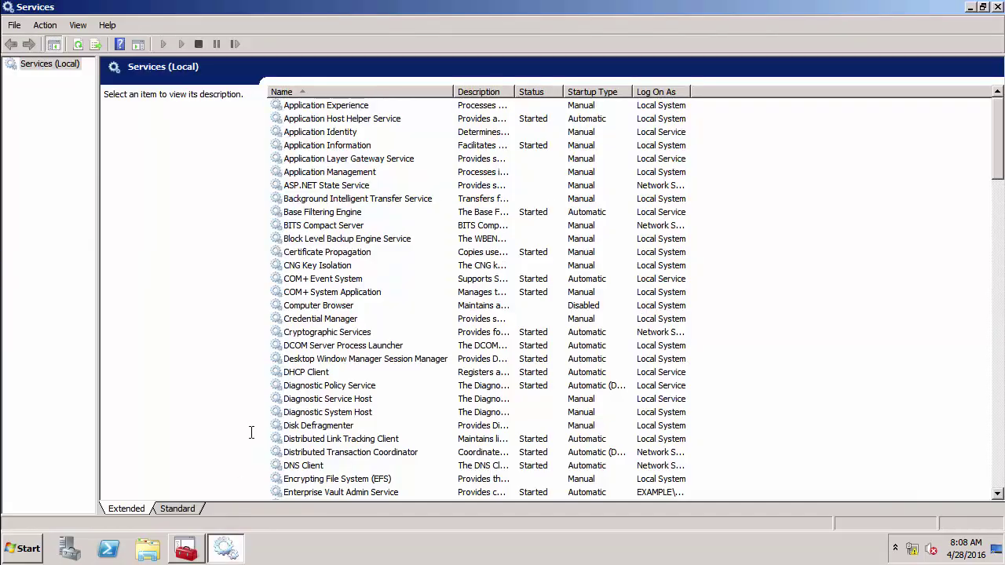
{"action": "scroll", "coordinate": [251, 432], "scroll_direction": "down", "scroll_amount": 3}
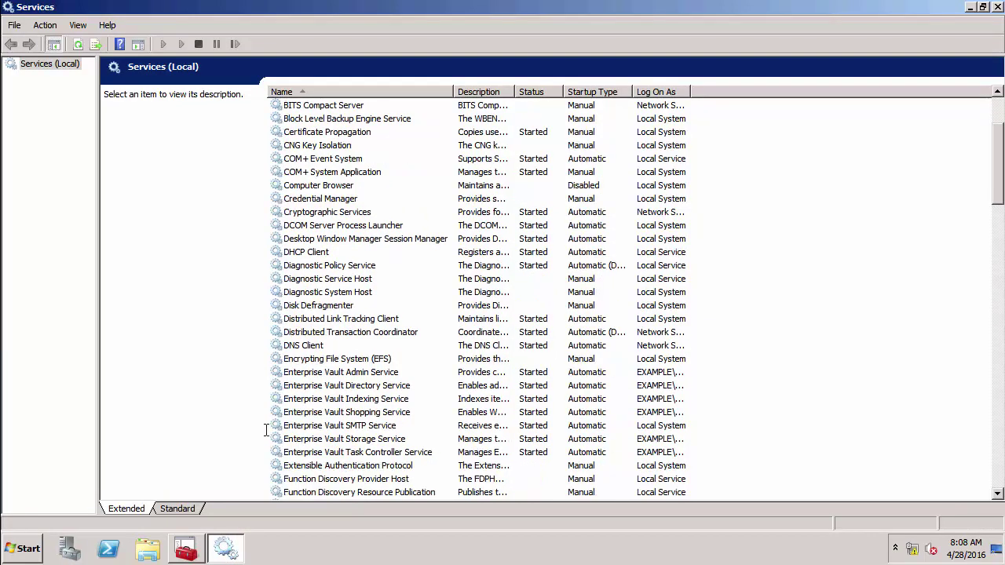
{"action": "left_click", "coordinate": [298, 377]}
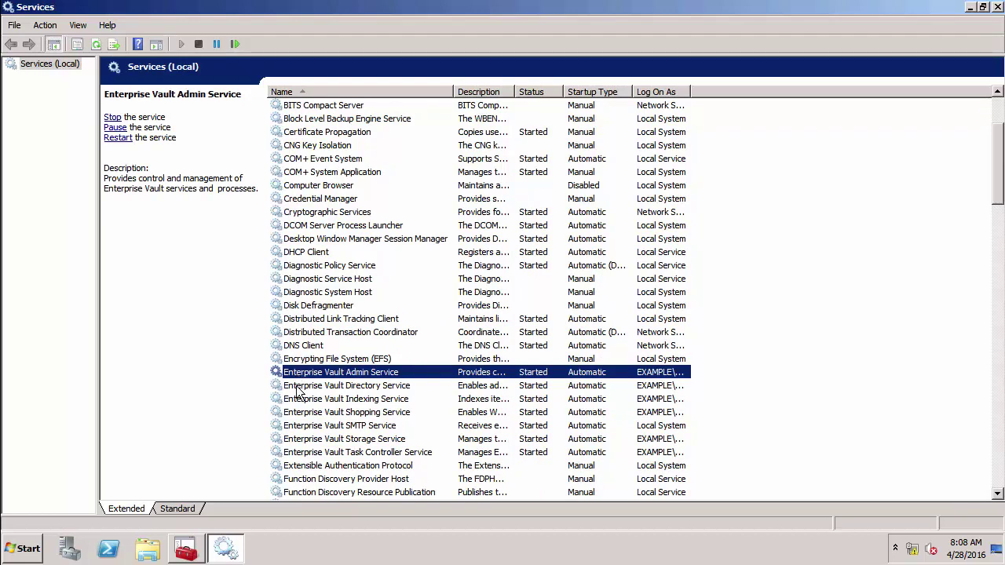
{"action": "left_click", "coordinate": [299, 390]}
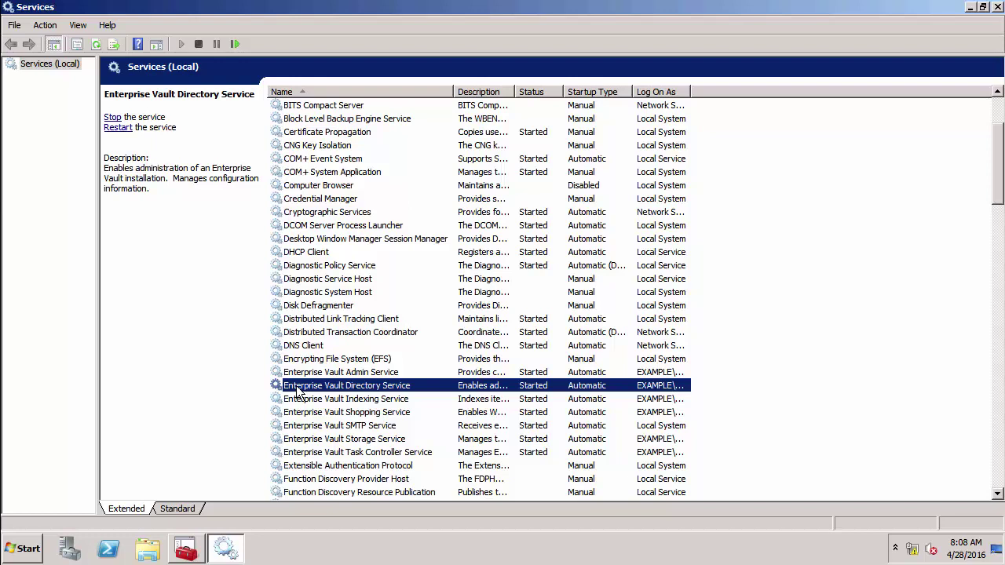
{"action": "left_click", "coordinate": [299, 402]}
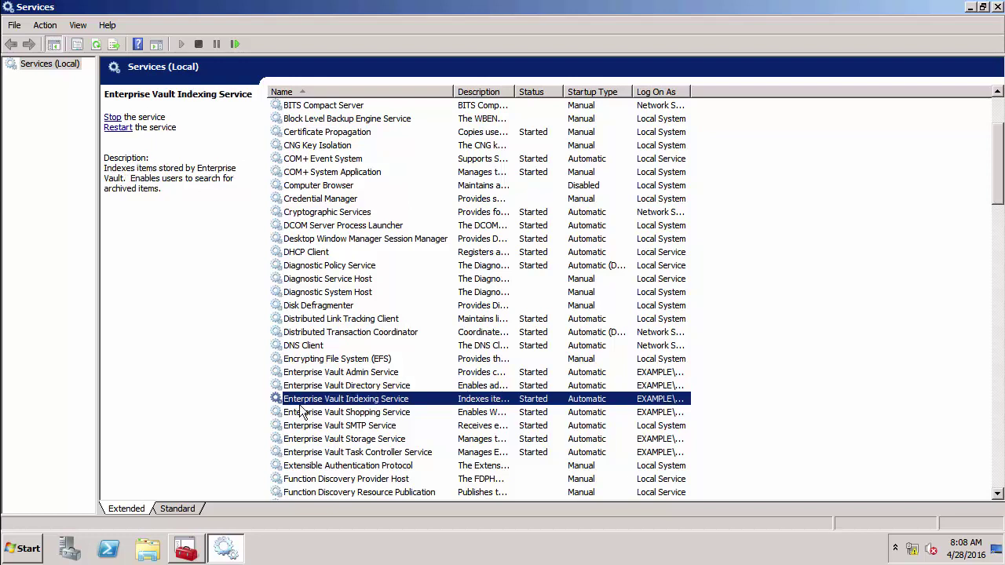
{"action": "left_click", "coordinate": [302, 414]}
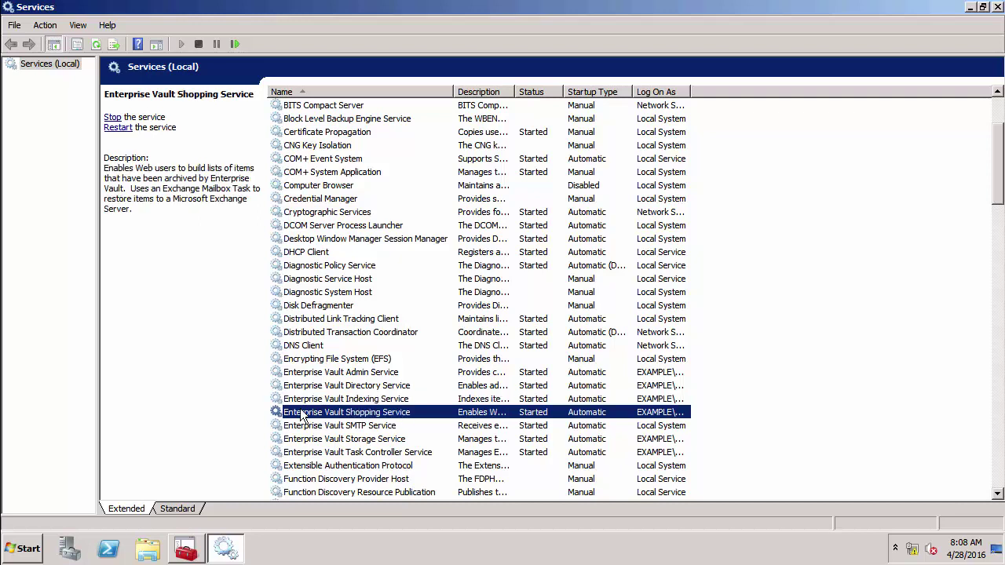
{"action": "left_click", "coordinate": [299, 427]}
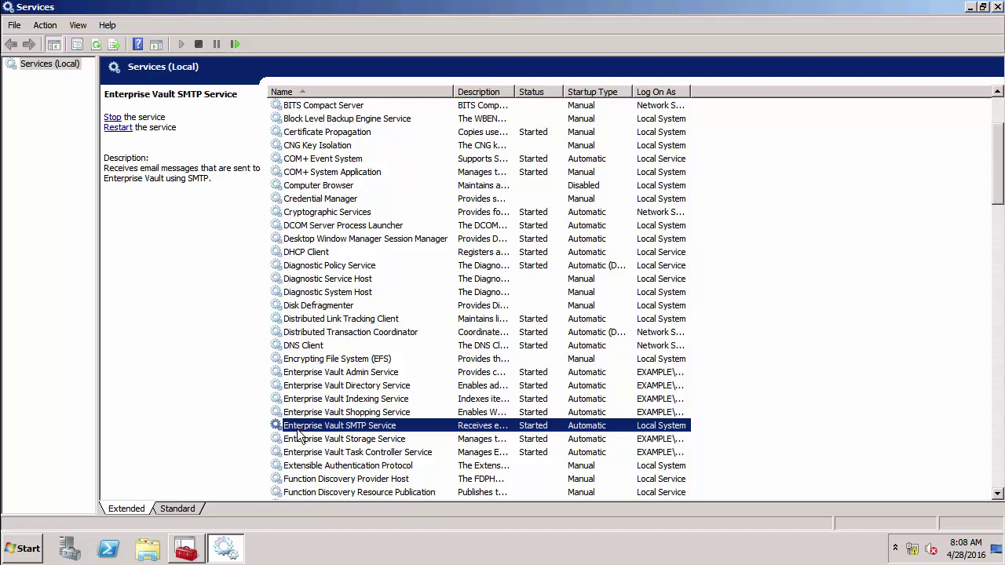
{"action": "left_click", "coordinate": [297, 441]}
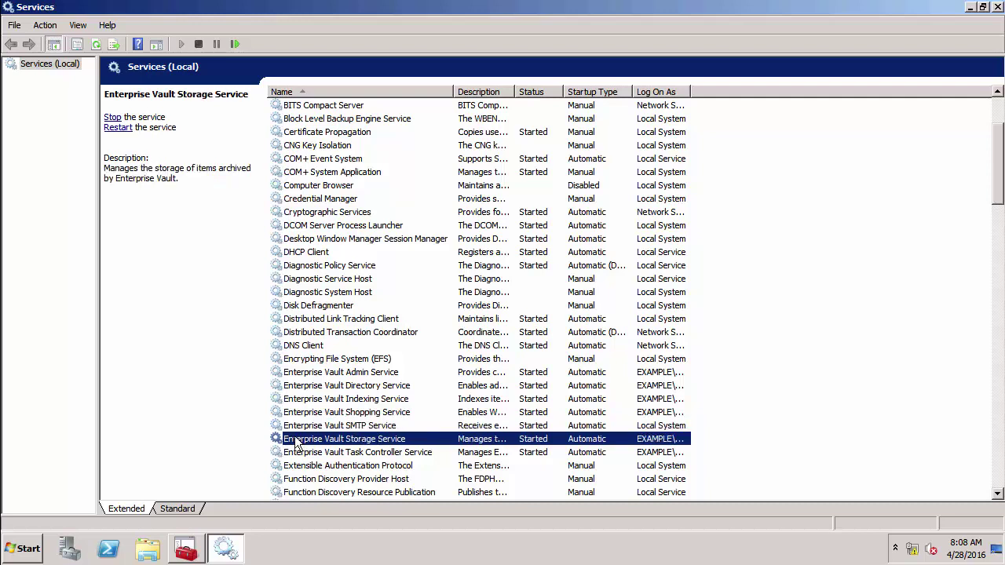
{"action": "left_click", "coordinate": [297, 454]}
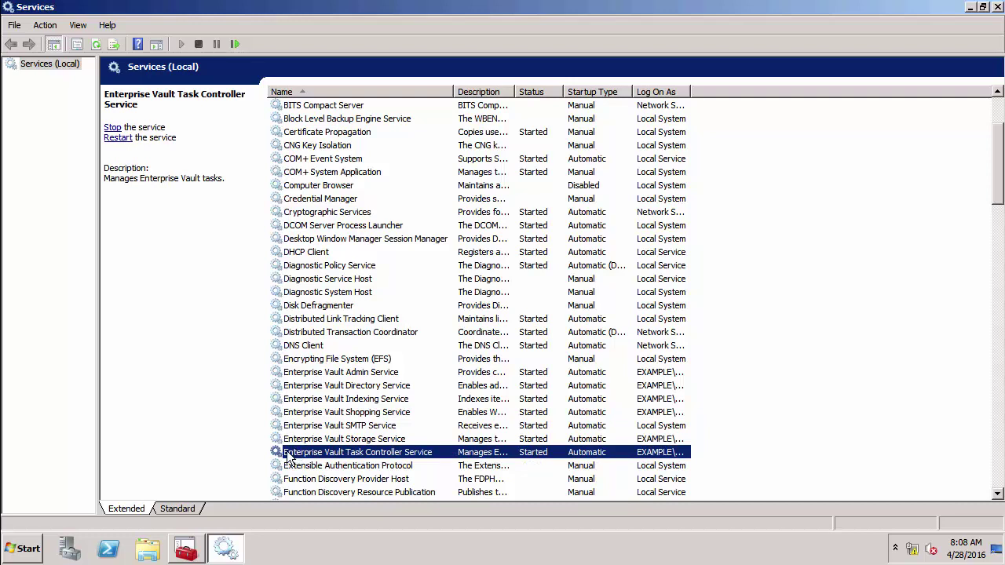
- Switch to the Enterprise Vault console, maximize it, and expand EVsite1 under Directory on evserver with the tree widened
{"action": "left_click", "coordinate": [192, 548]}
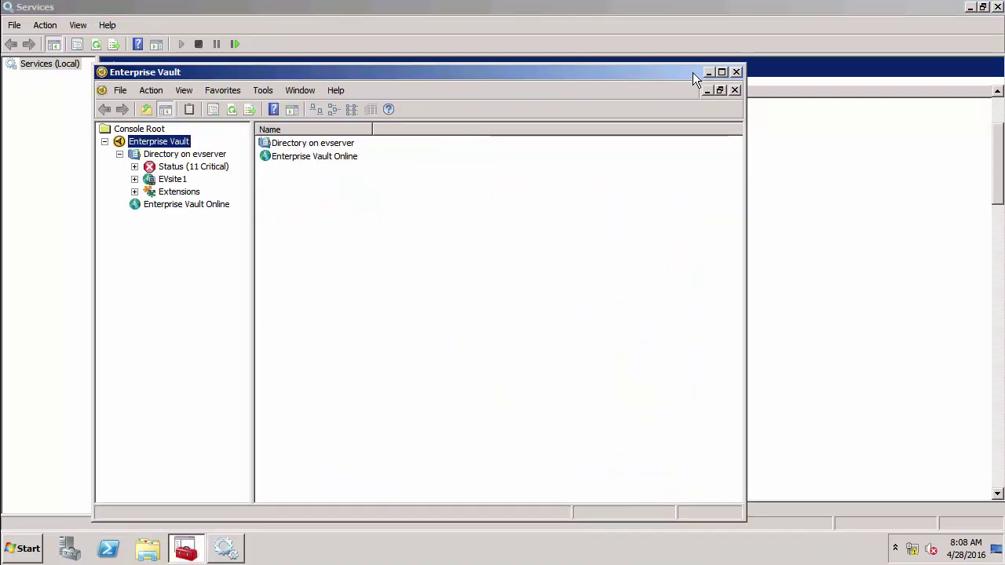
{"action": "left_click", "coordinate": [721, 72]}
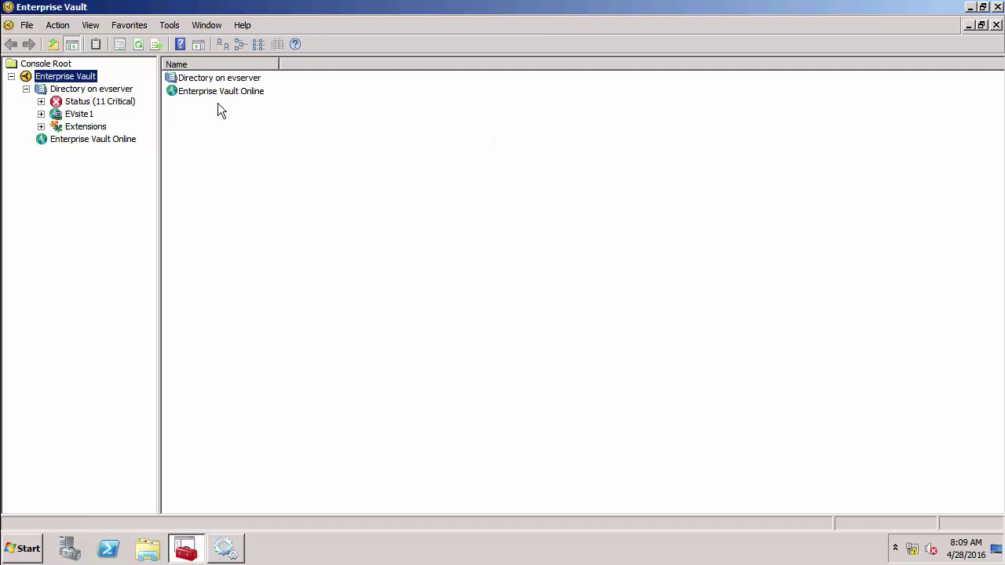
{"action": "left_click", "coordinate": [102, 90]}
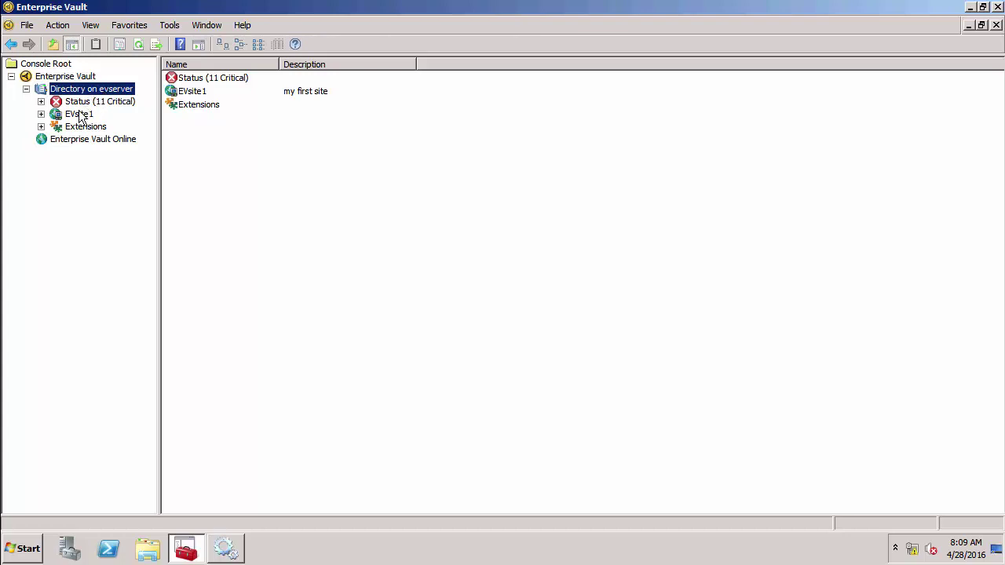
{"action": "left_click", "coordinate": [42, 114]}
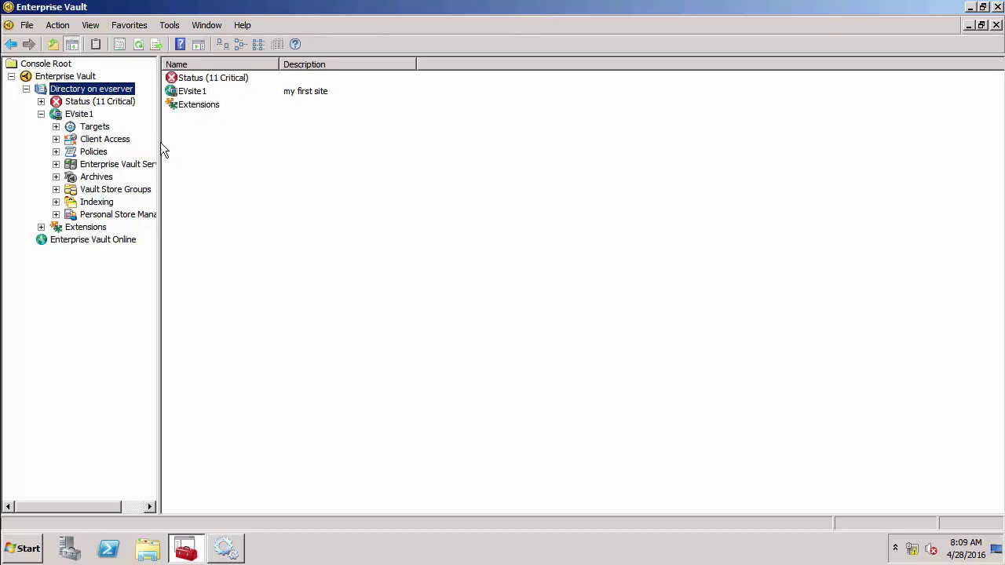
{"action": "left_click_drag", "start_coordinate": [160, 142], "coordinate": [181, 142]}
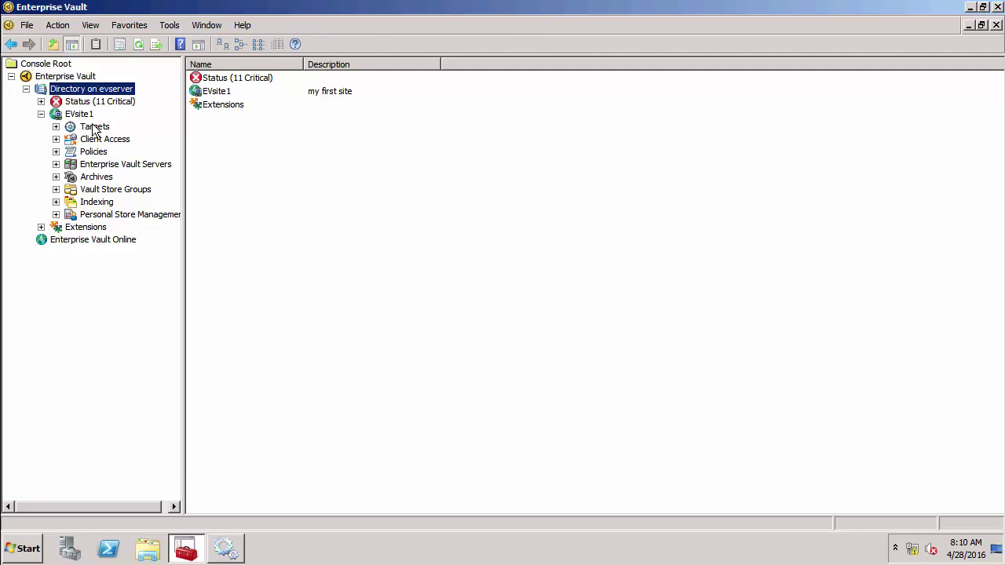
- Expand EVsite1's Targets, Policies and Enterprise Vault Servers containers, including the evserver.EXAMPLE.com server, to examine their contents
{"action": "left_click", "coordinate": [56, 127]}
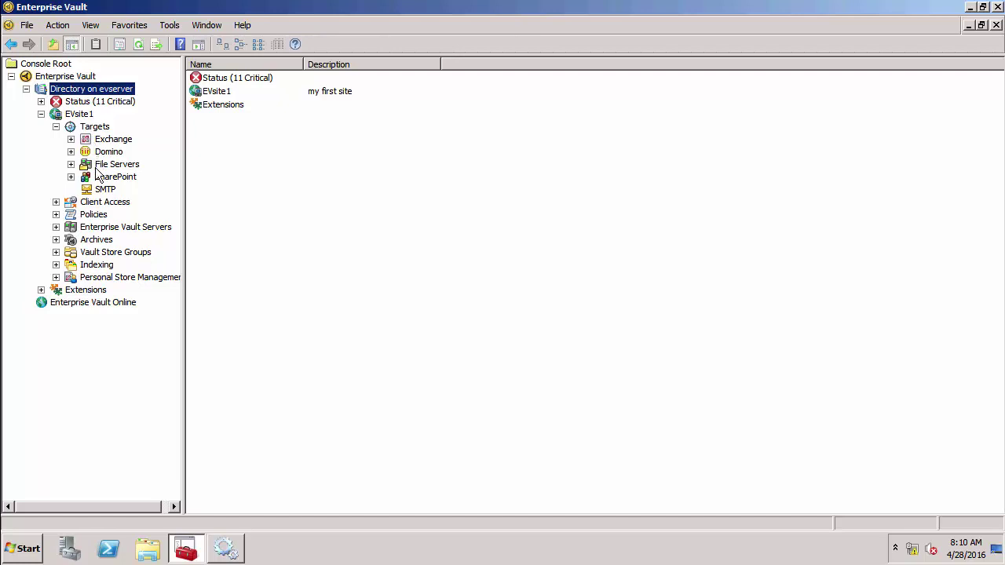
{"action": "left_click", "coordinate": [56, 214]}
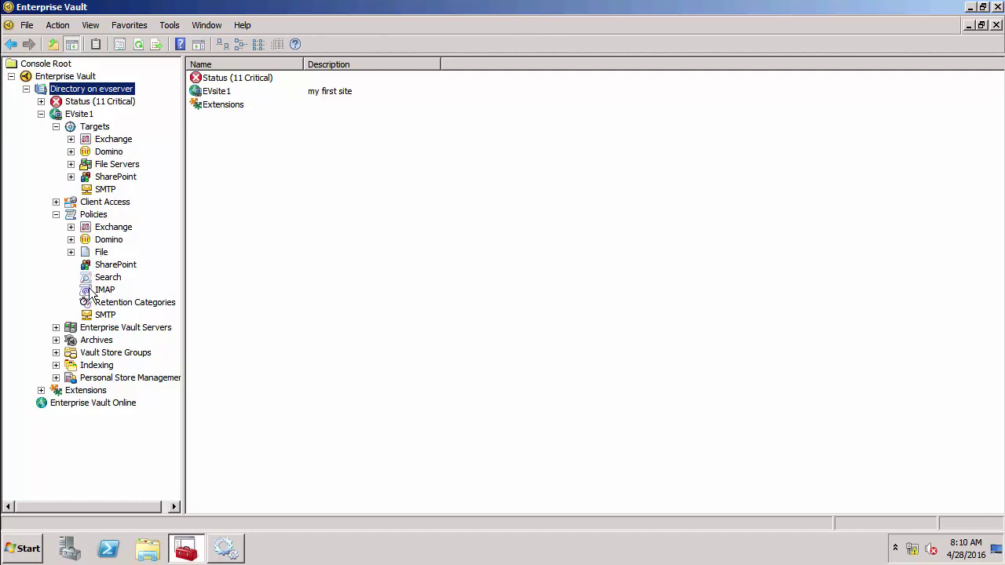
{"action": "left_click", "coordinate": [56, 327]}
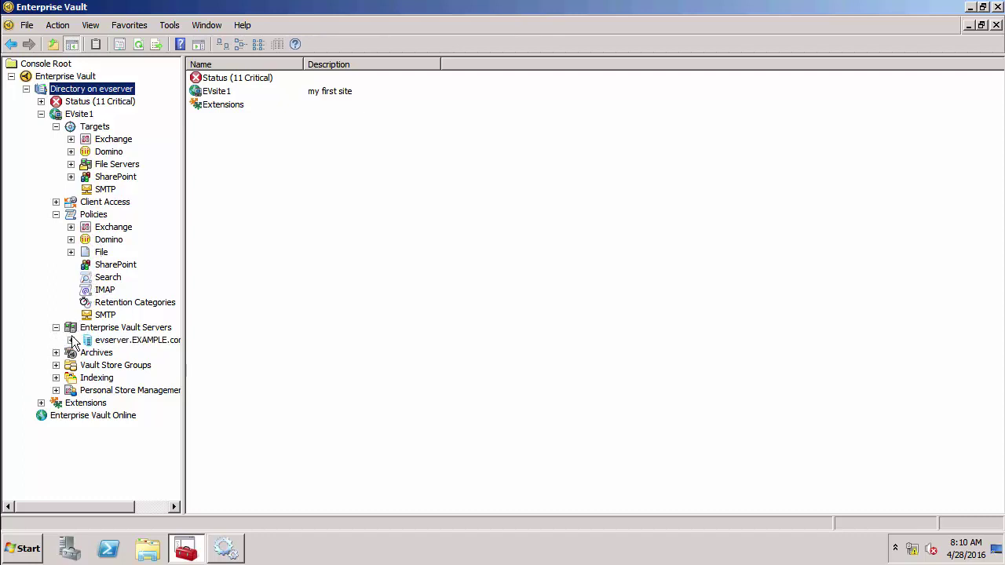
{"action": "left_click", "coordinate": [71, 339]}
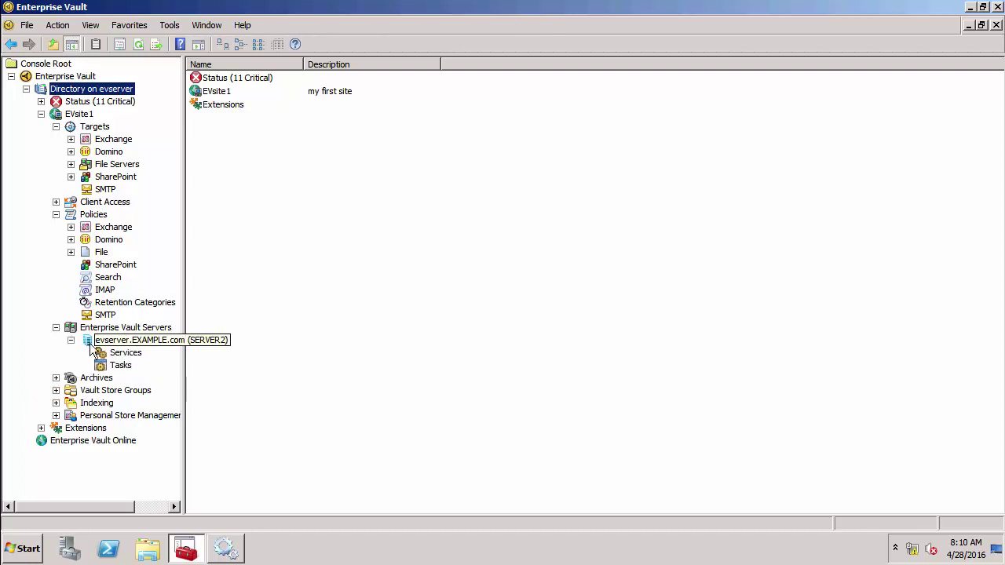
- Examine the archive types under EVsite1's Archives container and open the site's Indexing page
{"action": "left_click", "coordinate": [56, 378]}
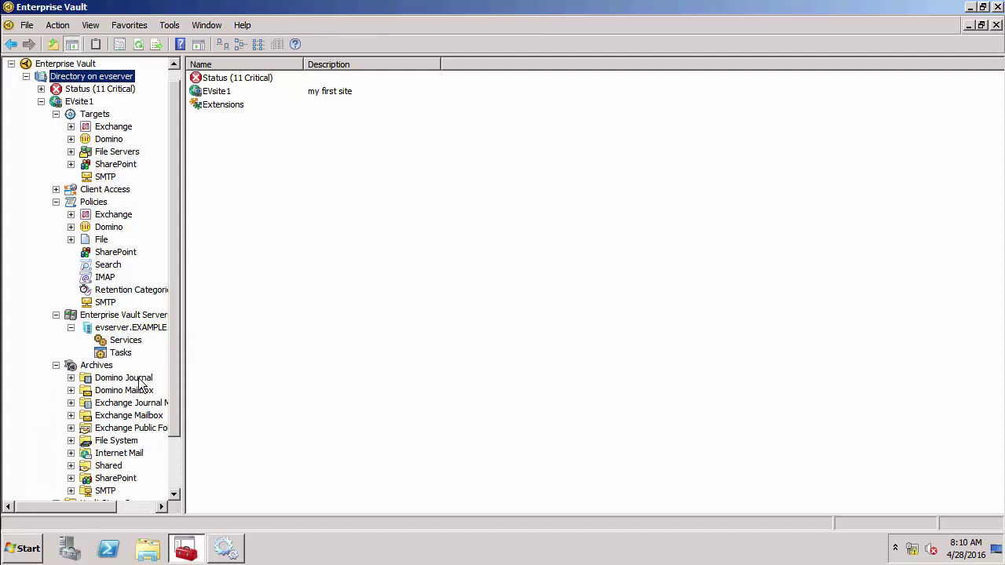
{"action": "left_click_drag", "start_coordinate": [174, 359], "coordinate": [174, 397]}
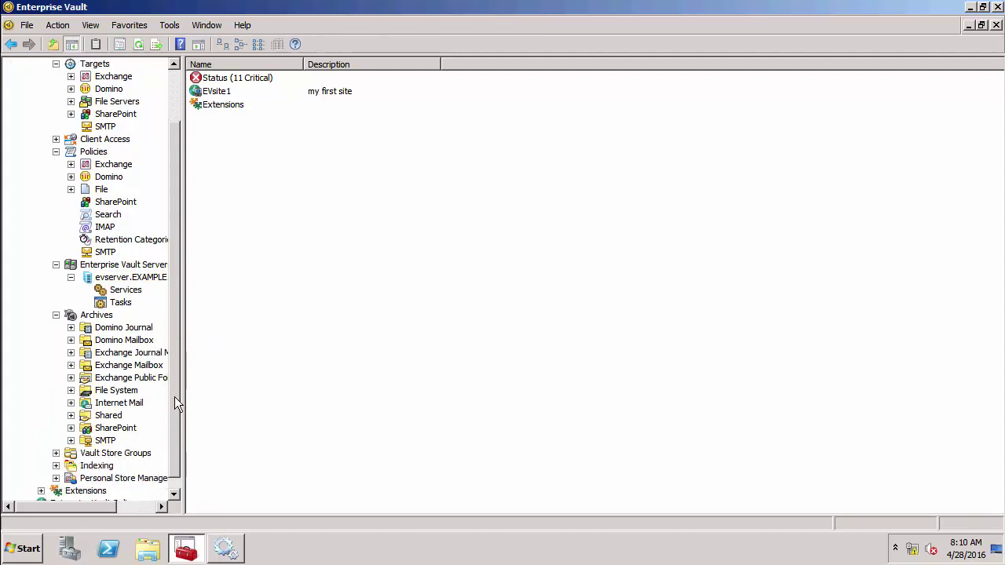
{"action": "left_click", "coordinate": [88, 468]}
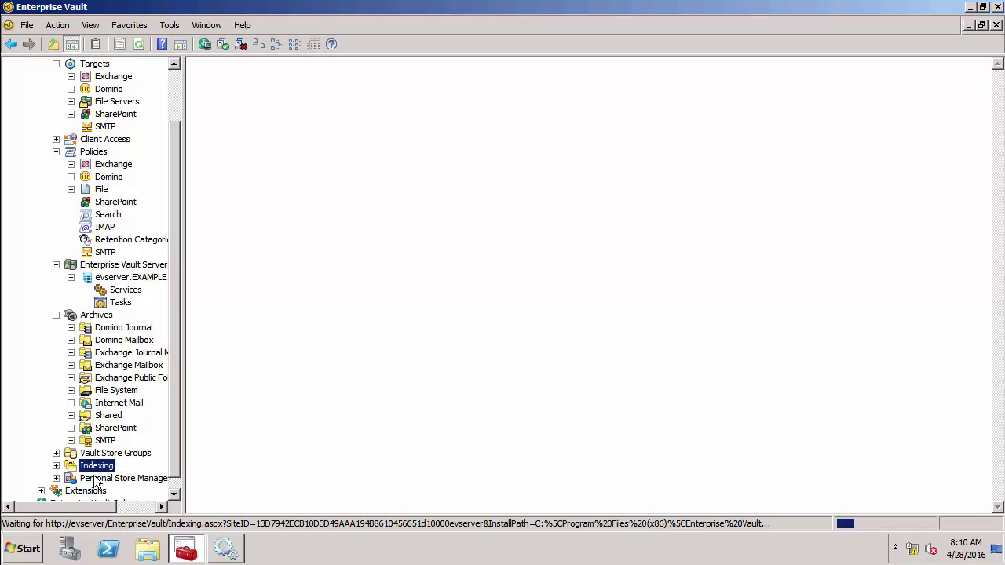
- Start a new retention category under EVsite1's policies, named Legal with the description "Legal category"
{"action": "left_click", "coordinate": [112, 245]}
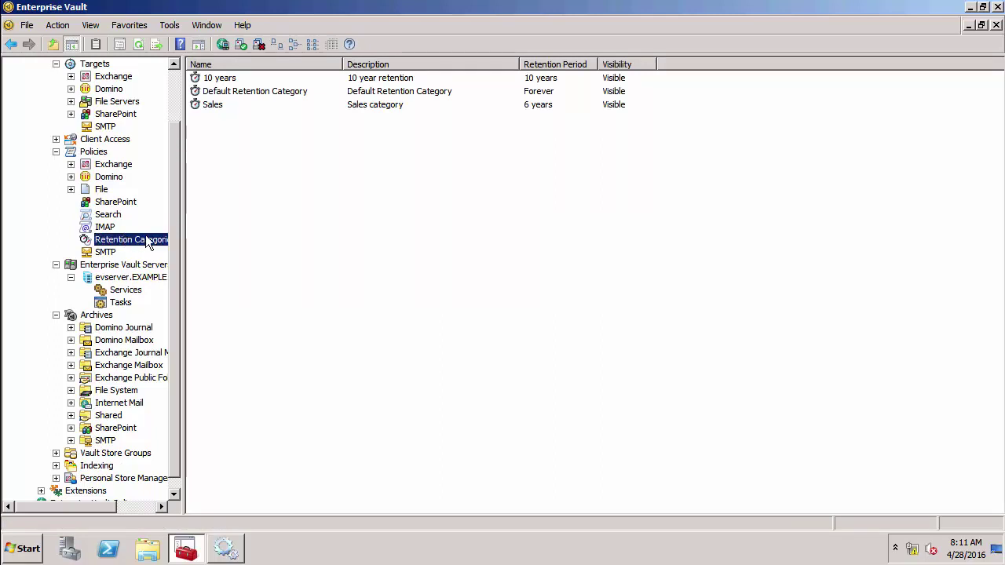
{"action": "right_click", "coordinate": [257, 236]}
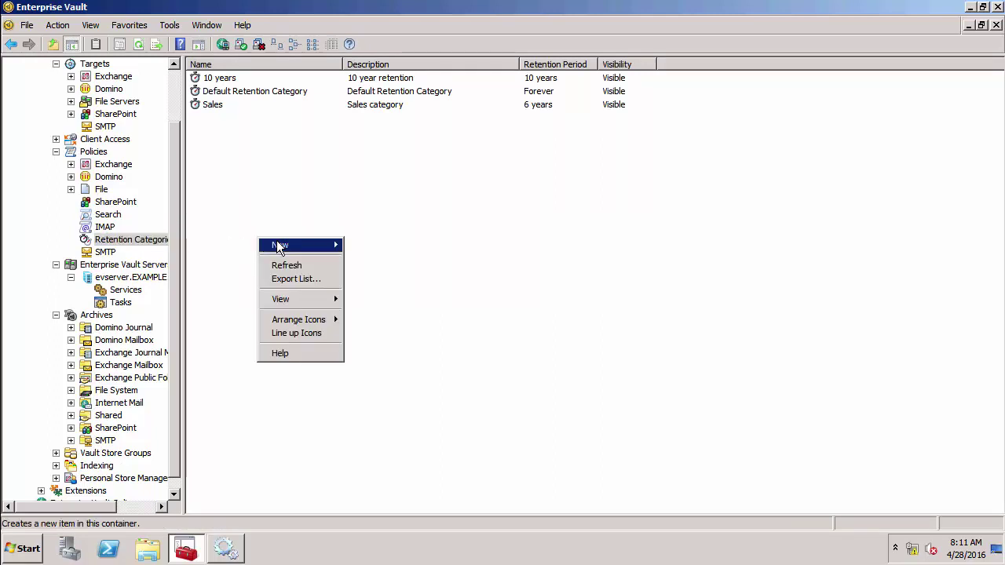
{"action": "mouse_move", "coordinate": [281, 243]}
{"action": "left_click", "coordinate": [355, 245]}
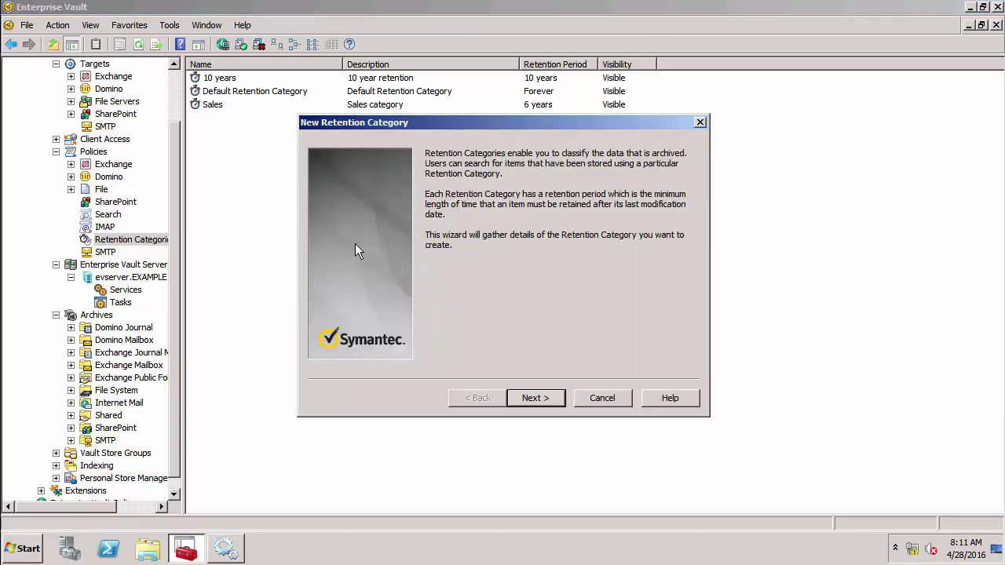
{"action": "left_click", "coordinate": [524, 400]}
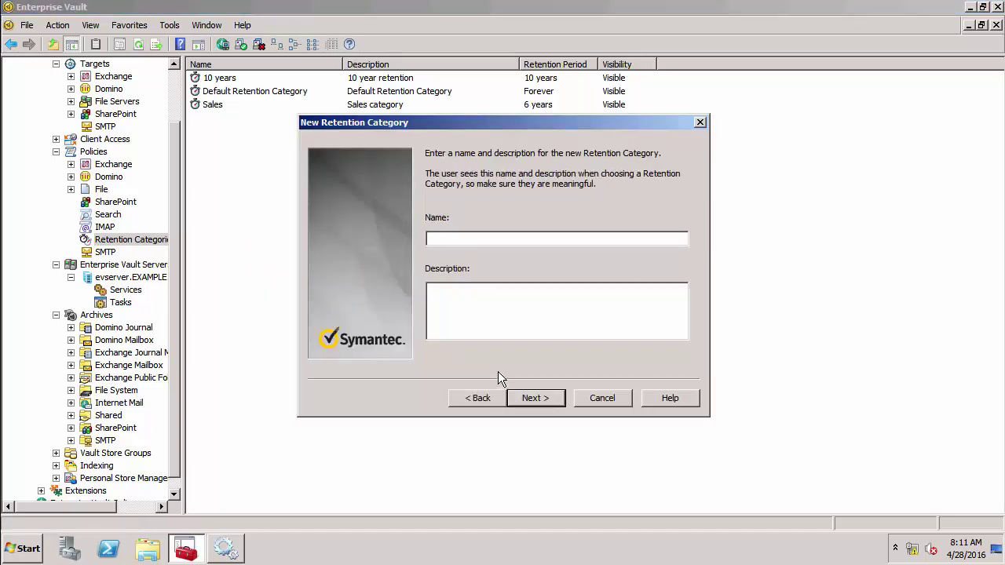
{"action": "type", "text": "Legal"}
{"action": "left_click", "coordinate": [468, 313]}
{"action": "type", "text": "Legal category"}
{"action": "left_click", "coordinate": [524, 399]}
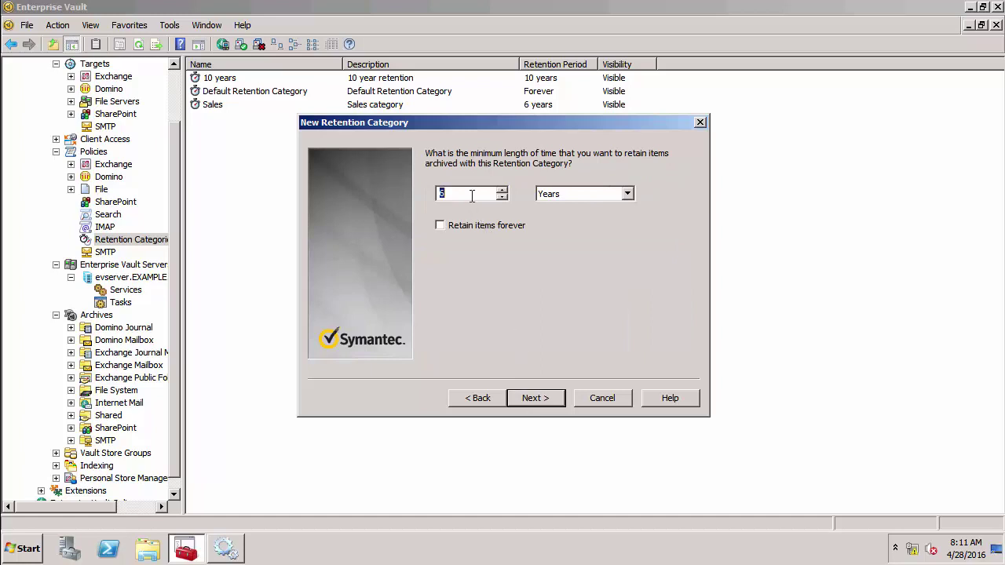
- Set the minimum retention period to 7 years and finish creating the Legal retention category
{"action": "type", "text": "7"}
{"action": "left_click", "coordinate": [522, 395]}
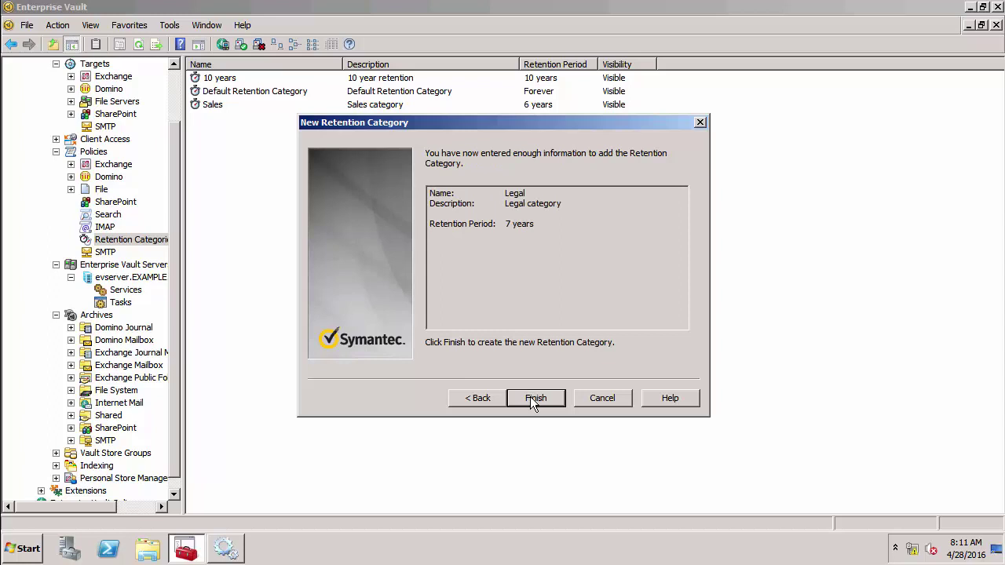
{"action": "left_click", "coordinate": [530, 397]}
{"action": "left_click", "coordinate": [530, 396]}
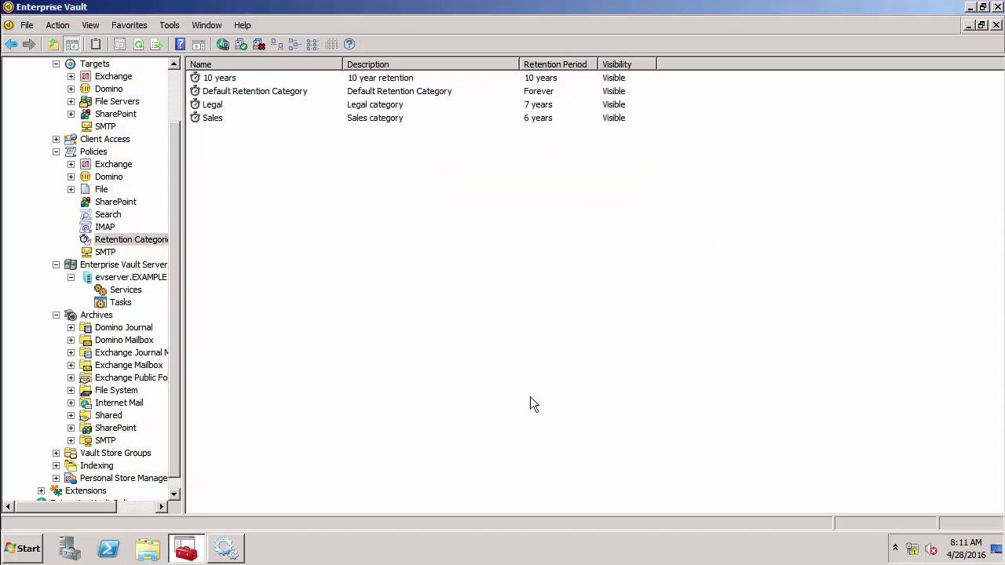
- Review the Legal retention category's properties, including its deletion, visibility and lock settings, and close them without changes
{"action": "right_click", "coordinate": [224, 110]}
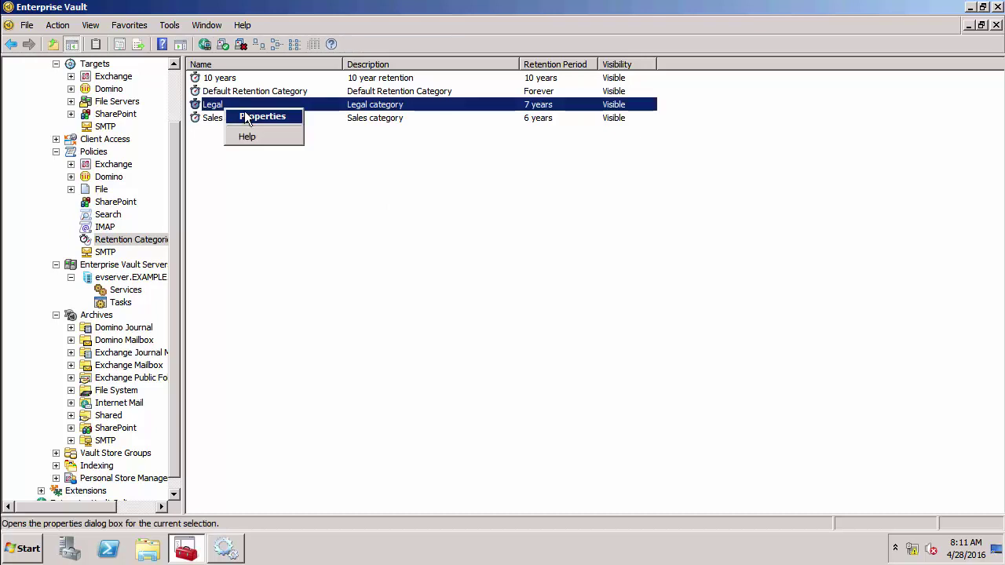
{"action": "left_click", "coordinate": [246, 115]}
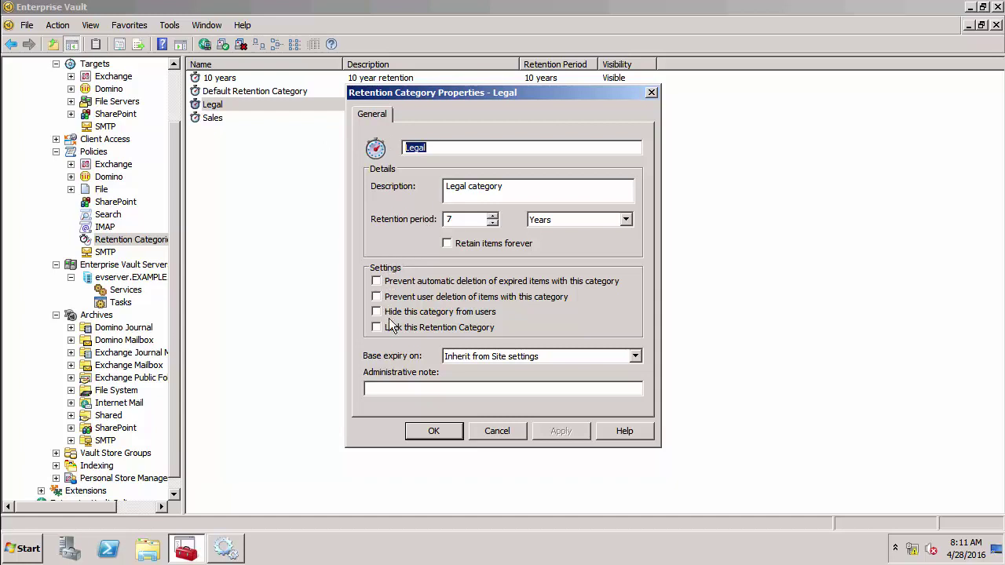
{"action": "left_click", "coordinate": [482, 433]}
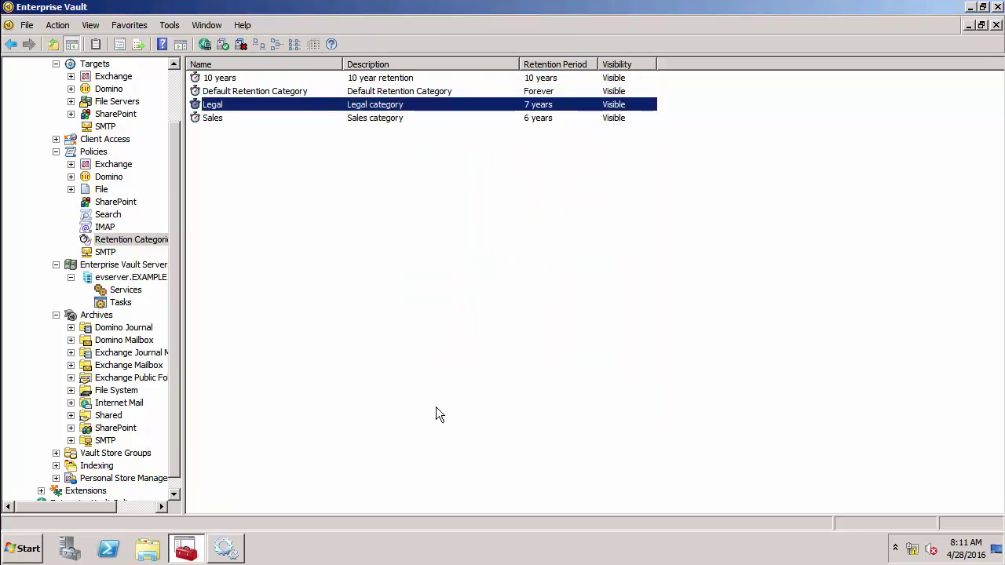
- Expand Vault Store Groups to VSG1's Corporate vault store and review the properties of its Corporate Ptn1 partition
{"action": "left_click", "coordinate": [56, 453]}
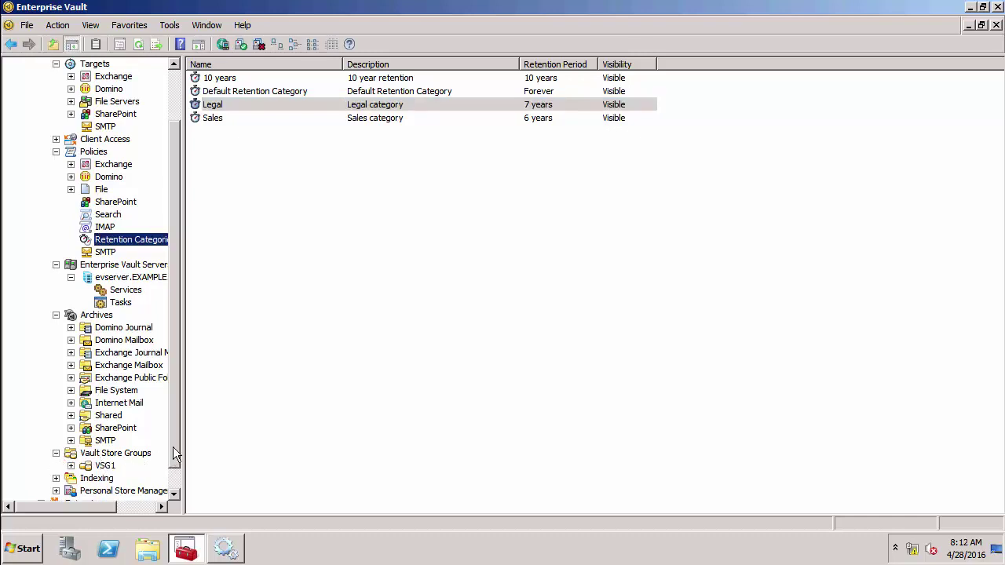
{"action": "left_click_drag", "start_coordinate": [174, 454], "coordinate": [165, 471]}
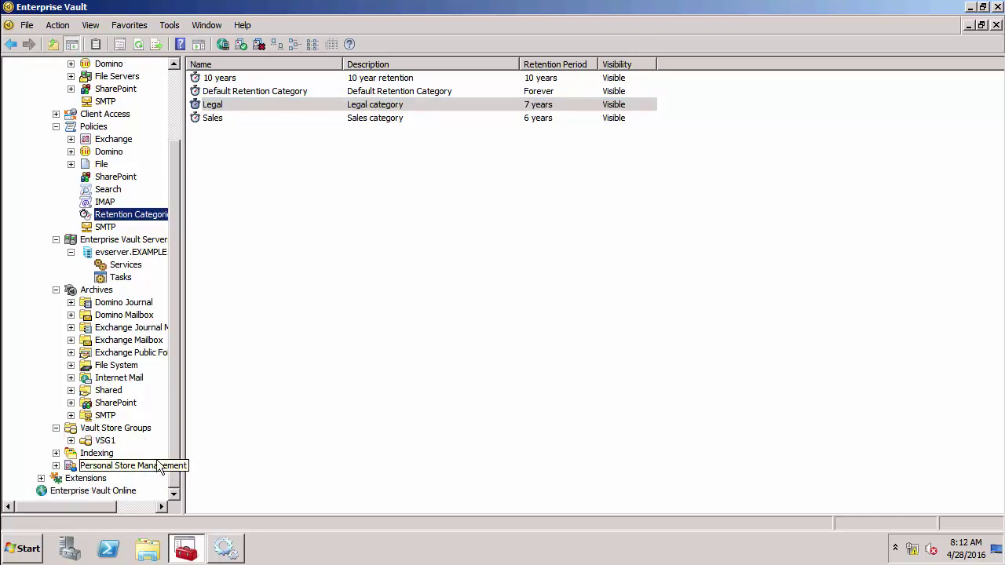
{"action": "left_click", "coordinate": [71, 441]}
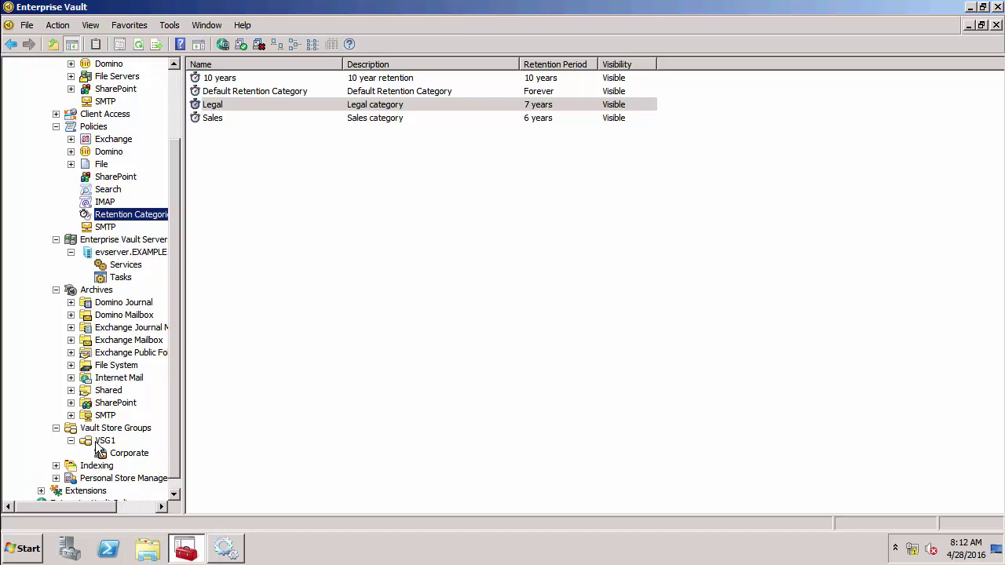
{"action": "left_click", "coordinate": [95, 442]}
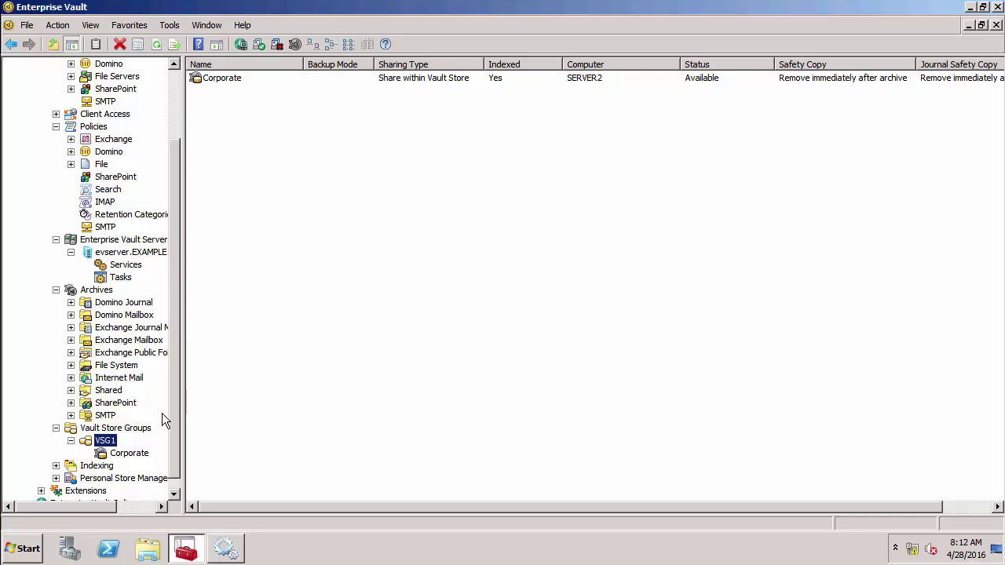
{"action": "left_click", "coordinate": [126, 454]}
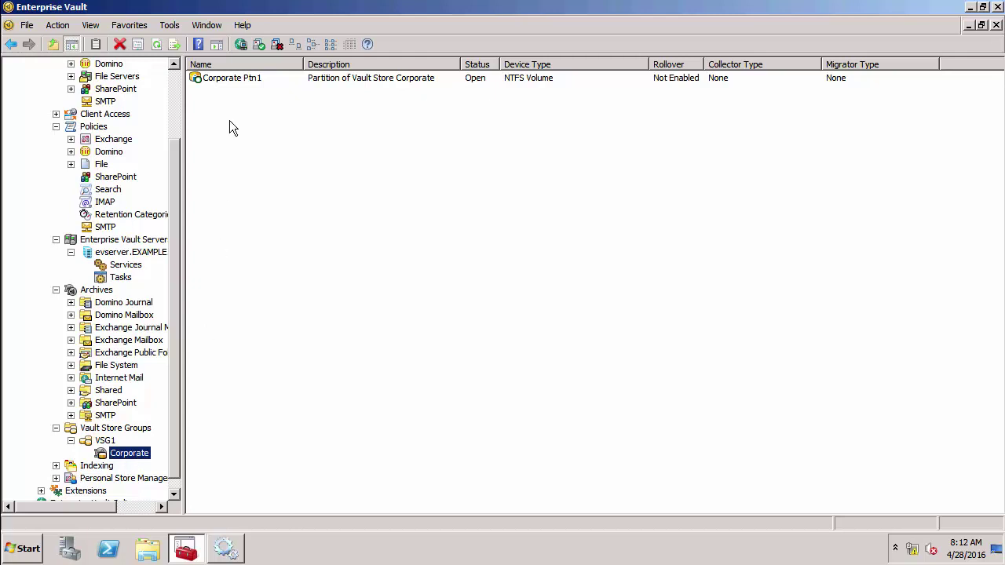
{"action": "double_click", "coordinate": [234, 79]}
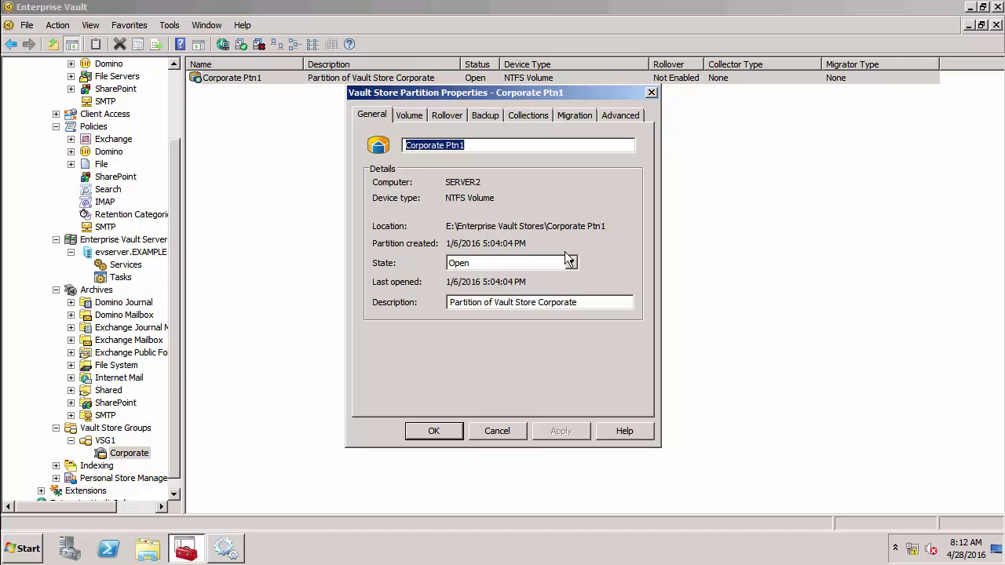
{"action": "left_click", "coordinate": [482, 427]}
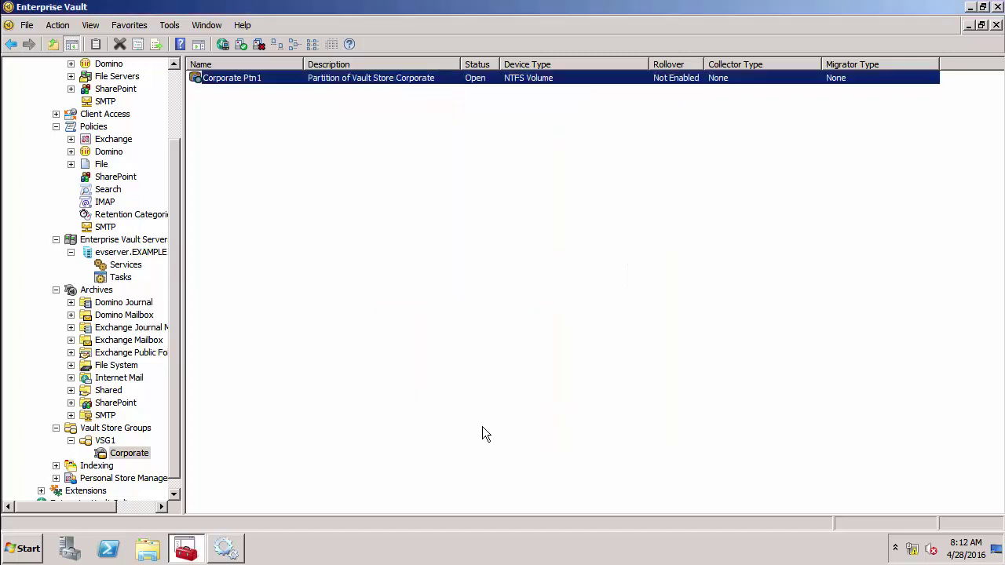
- In Windows Explorer, open the Corporate Ptn1 folder in Enterprise Vault Stores on drive E:, granting permanent access to it
{"action": "left_click", "coordinate": [148, 548]}
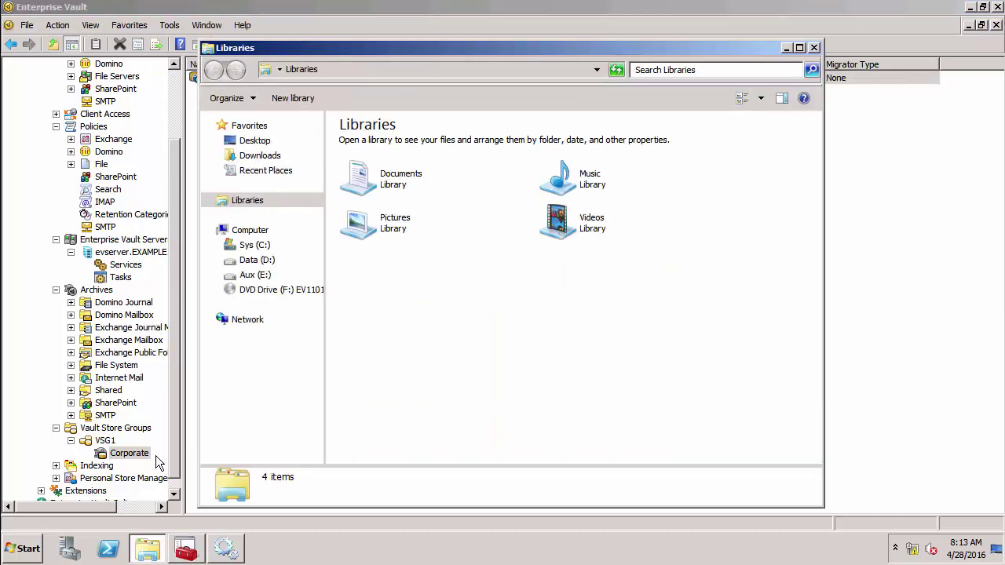
{"action": "left_click", "coordinate": [257, 277]}
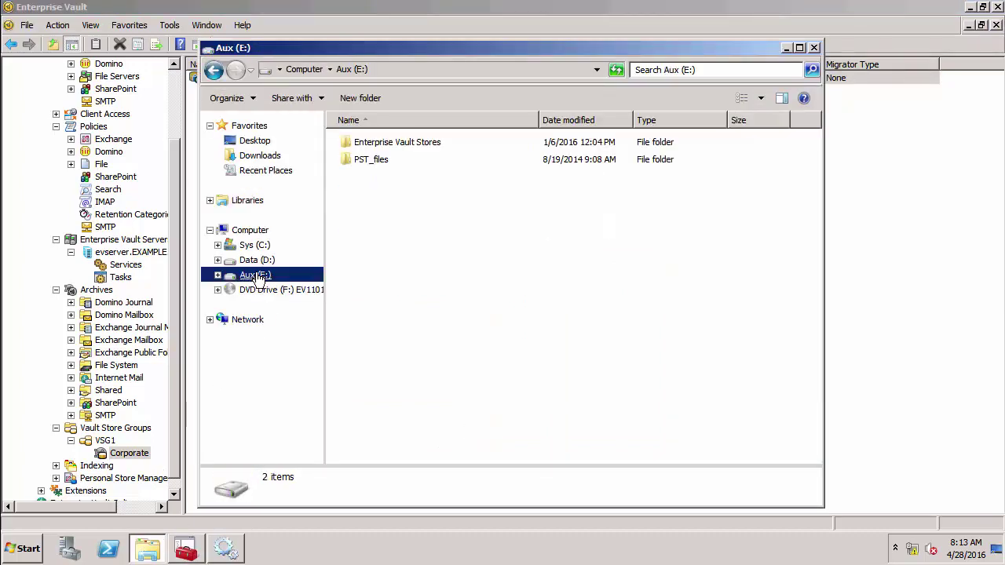
{"action": "double_click", "coordinate": [379, 145]}
{"action": "double_click", "coordinate": [378, 147]}
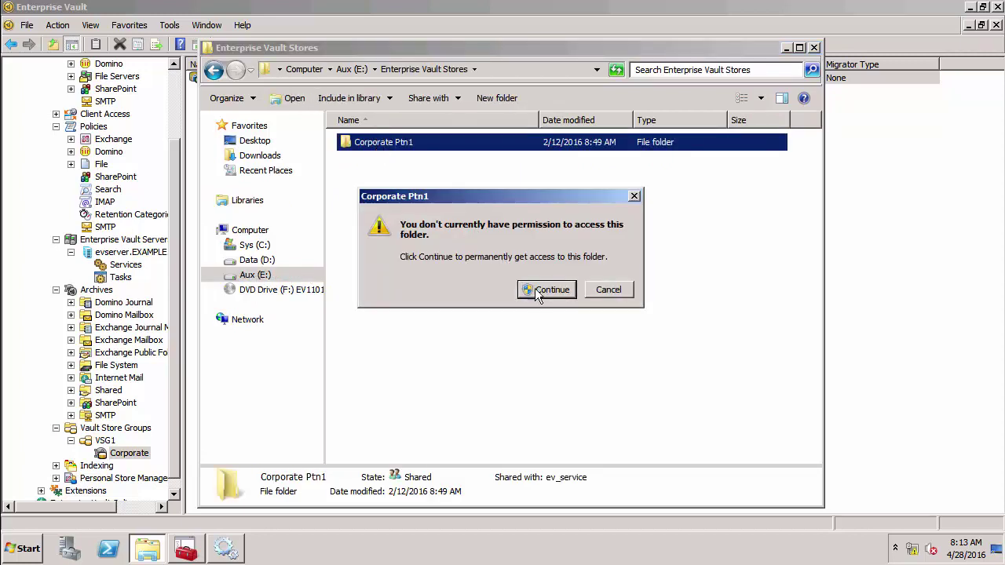
{"action": "left_click", "coordinate": [538, 292]}
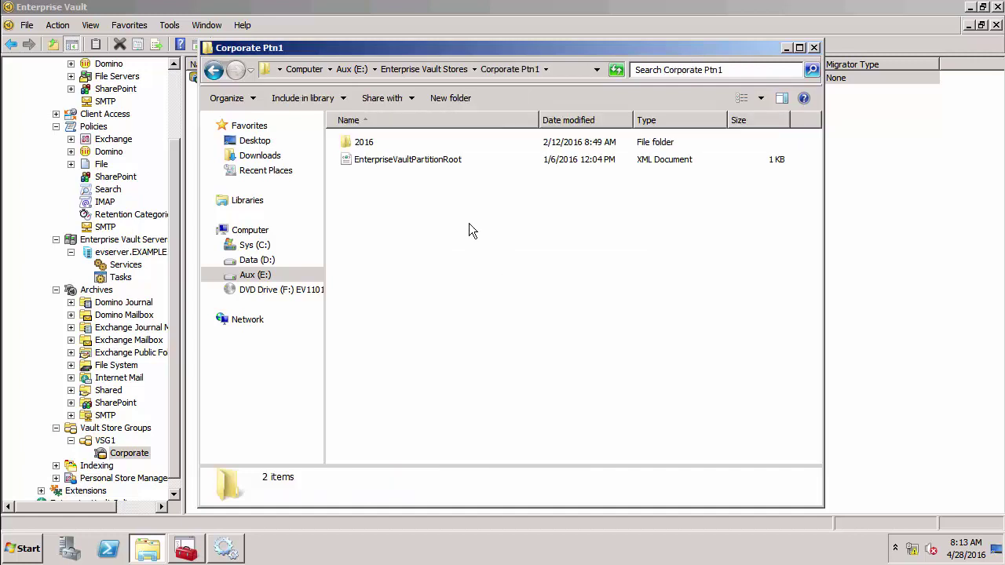
- Browse Corporate Ptn1 through 2016, 04-27 and 9 to 00C, examine the stored DVS file, and close the Explorer window
{"action": "double_click", "coordinate": [359, 140]}
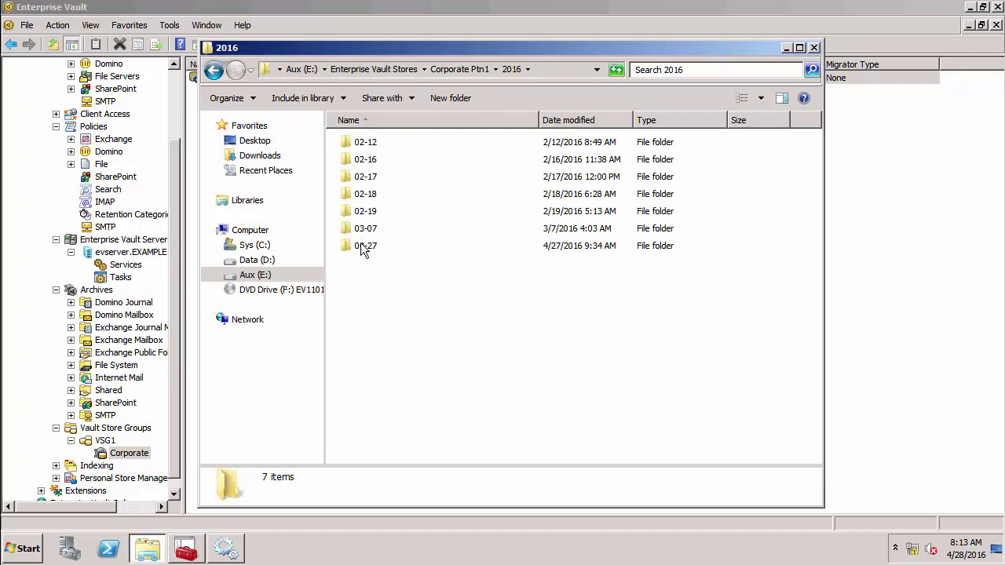
{"action": "double_click", "coordinate": [361, 246]}
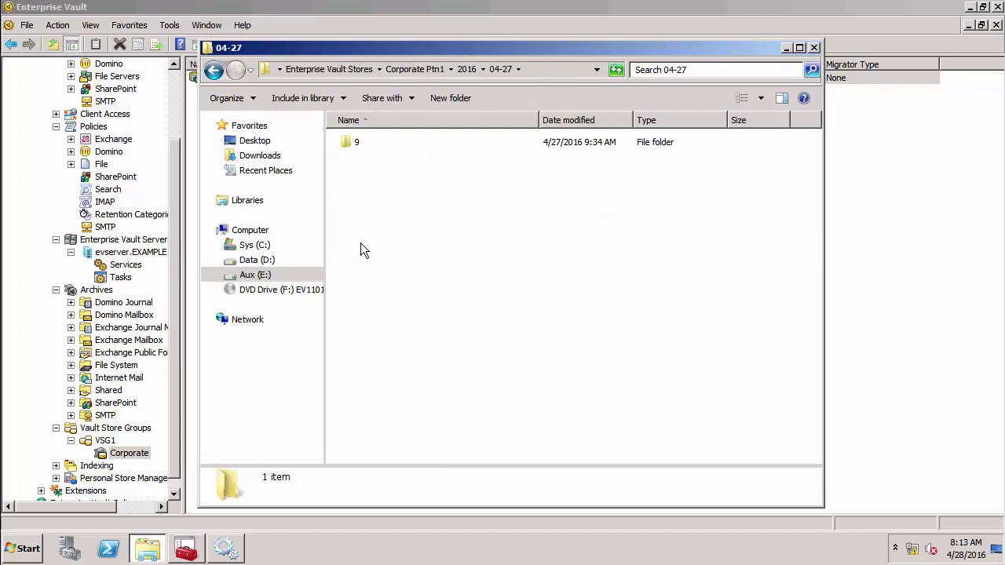
{"action": "double_click", "coordinate": [352, 143]}
{"action": "double_click", "coordinate": [352, 143]}
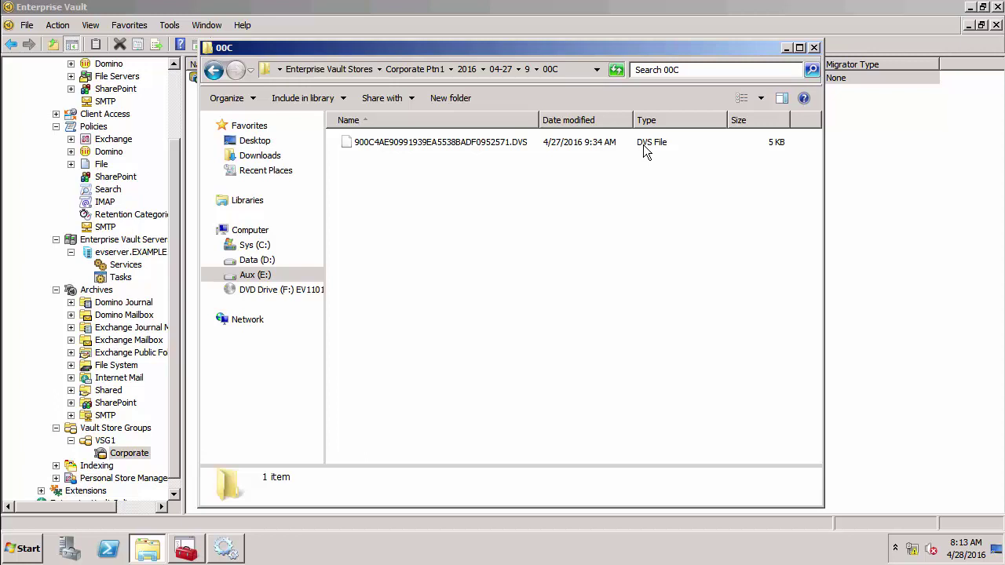
{"action": "left_click", "coordinate": [813, 47]}
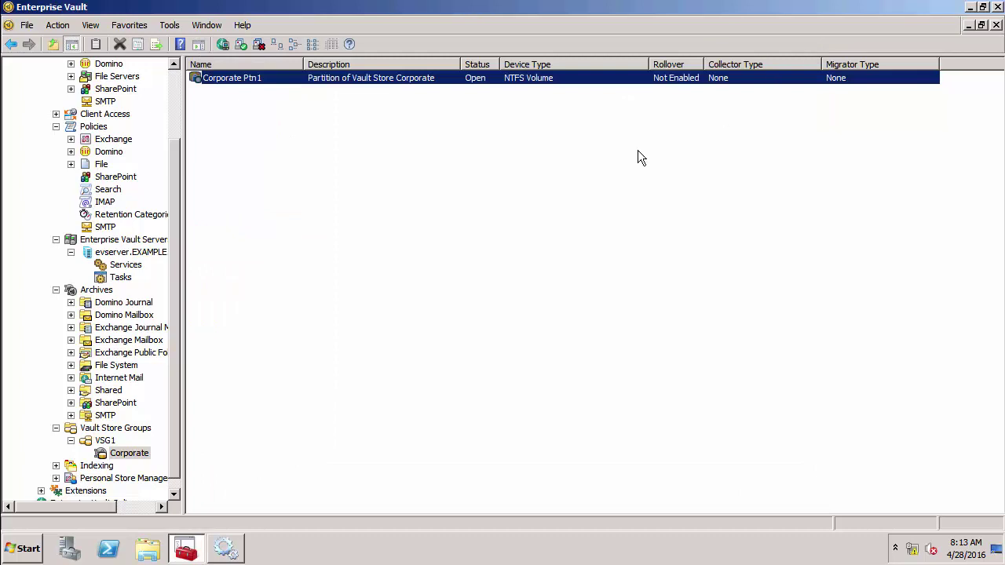
- Open the Services and Tasks lists of the evserver.EXAMPLE.com Enterprise Vault server
{"action": "left_click", "coordinate": [118, 265]}
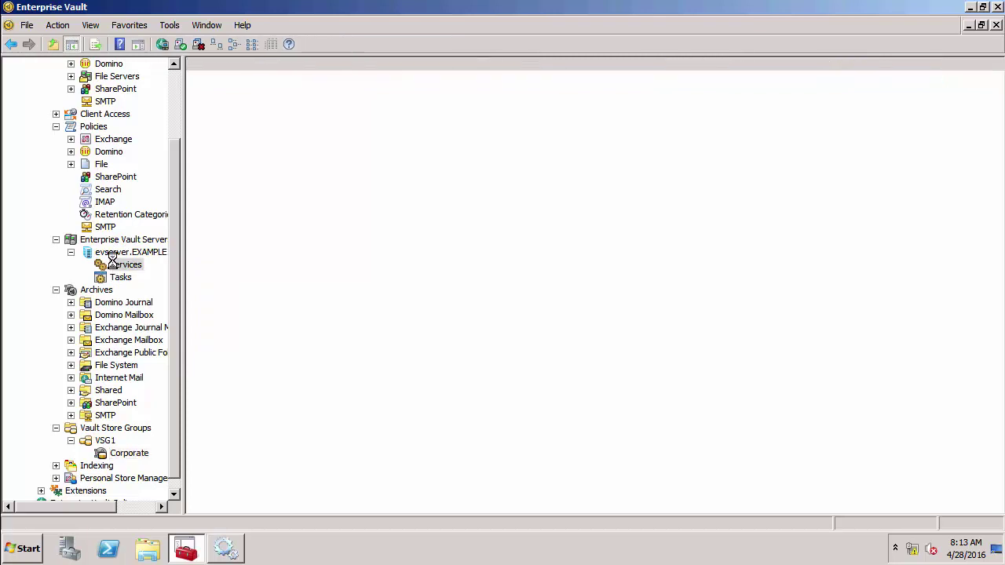
{"action": "left_click", "coordinate": [119, 278]}
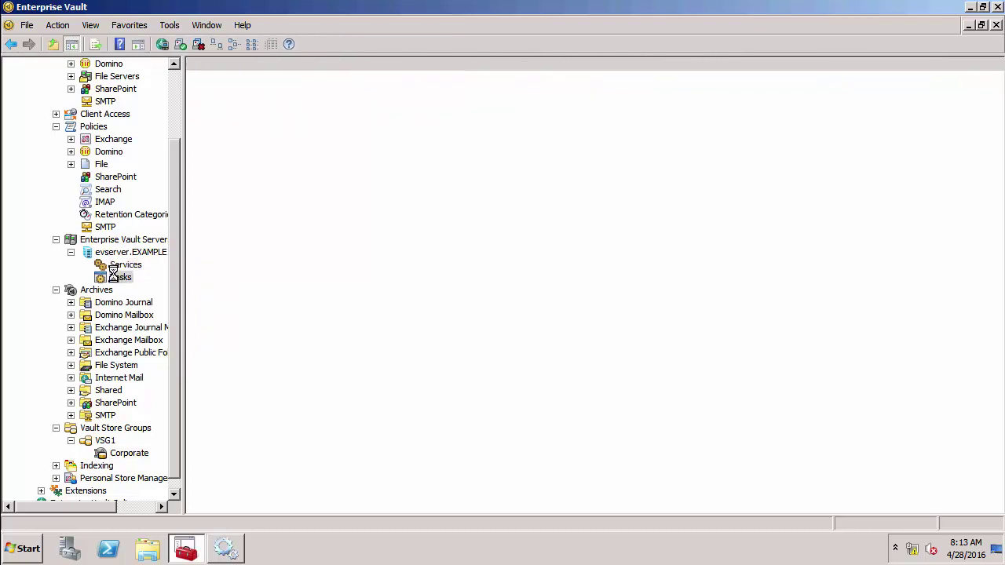